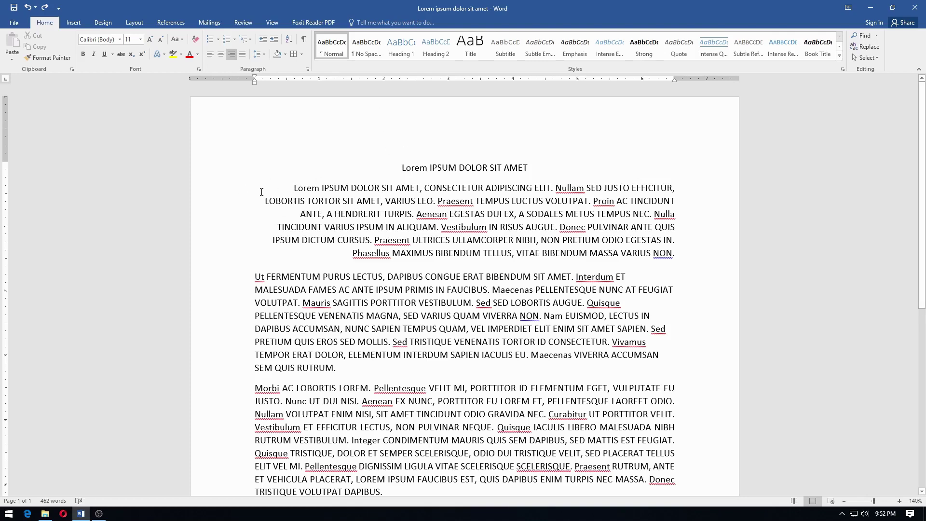
Step: Add a bottom border and a top border to the first paragraph below the title
{"action": "left_click", "coordinate": [294, 188]}
{"action": "left_click", "coordinate": [301, 54]}
{"action": "left_click", "coordinate": [312, 68]}
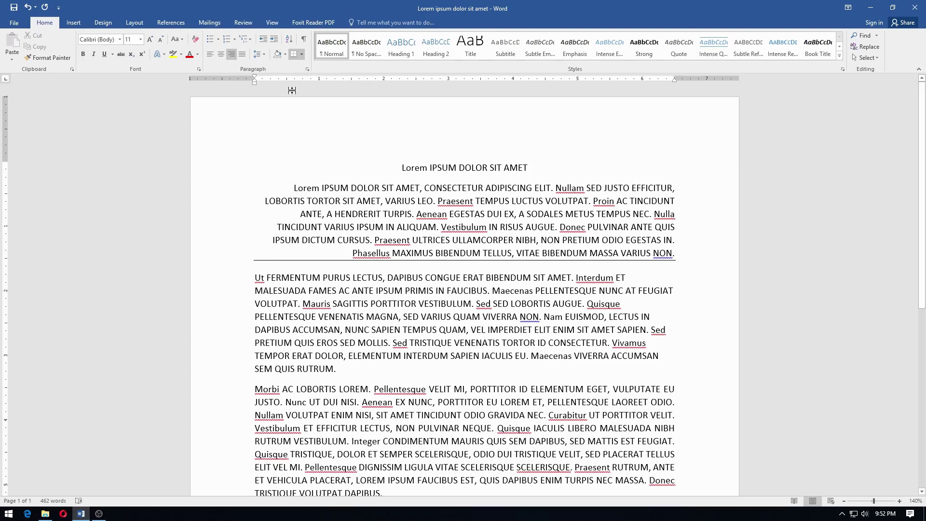
{"action": "left_click", "coordinate": [300, 55]}
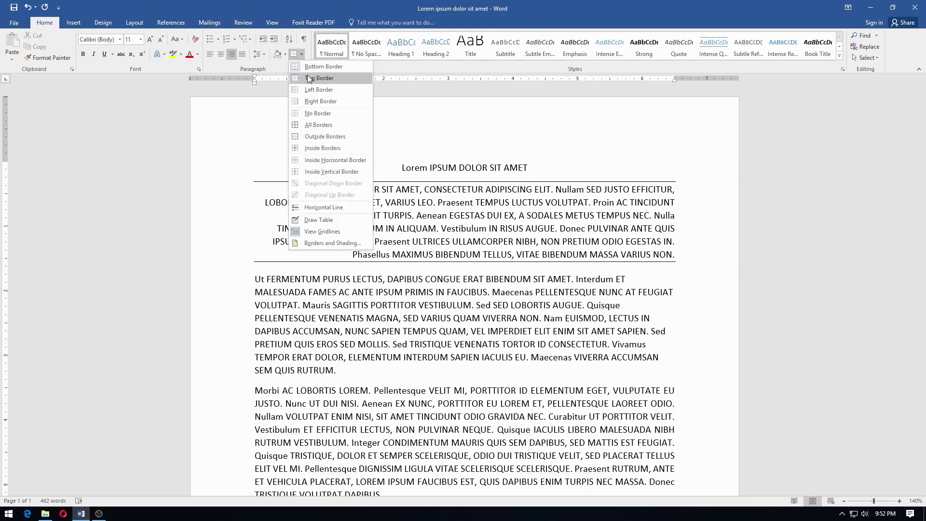
{"action": "key", "text": "Escape"}
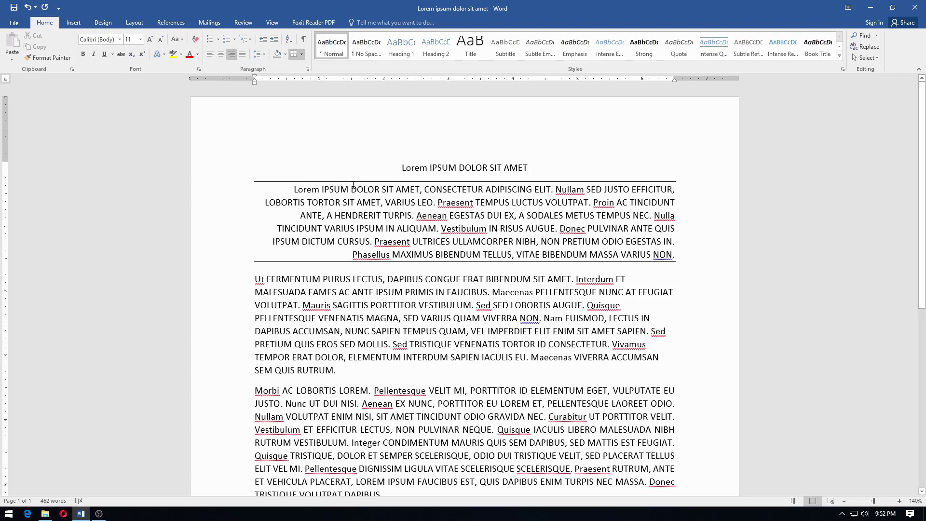
Step: Add a left border and a right border to the first paragraph below the title
{"action": "left_click", "coordinate": [301, 54]}
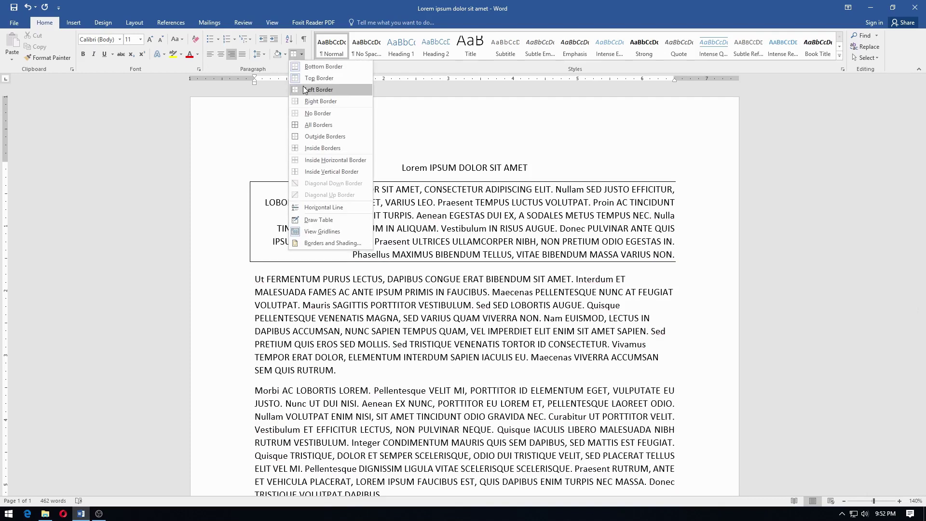
{"action": "left_click", "coordinate": [304, 208]}
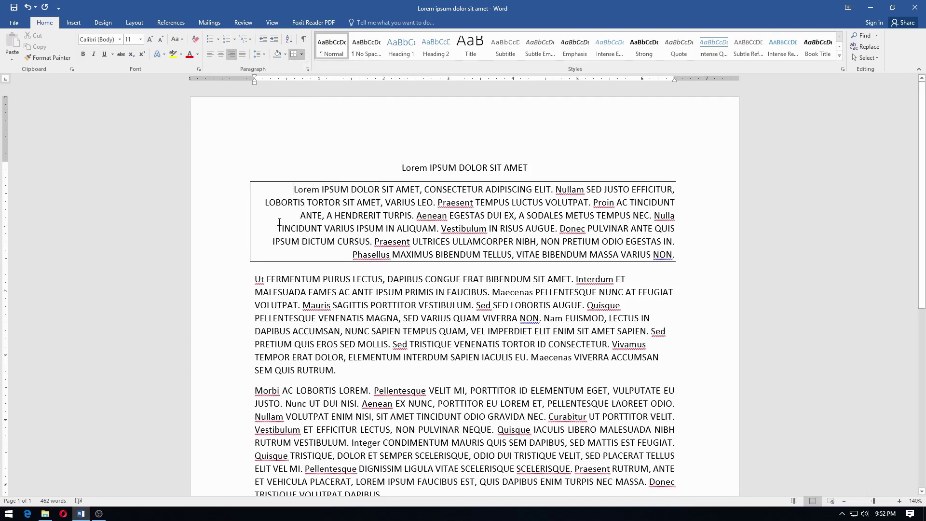
{"action": "left_click", "coordinate": [301, 54]}
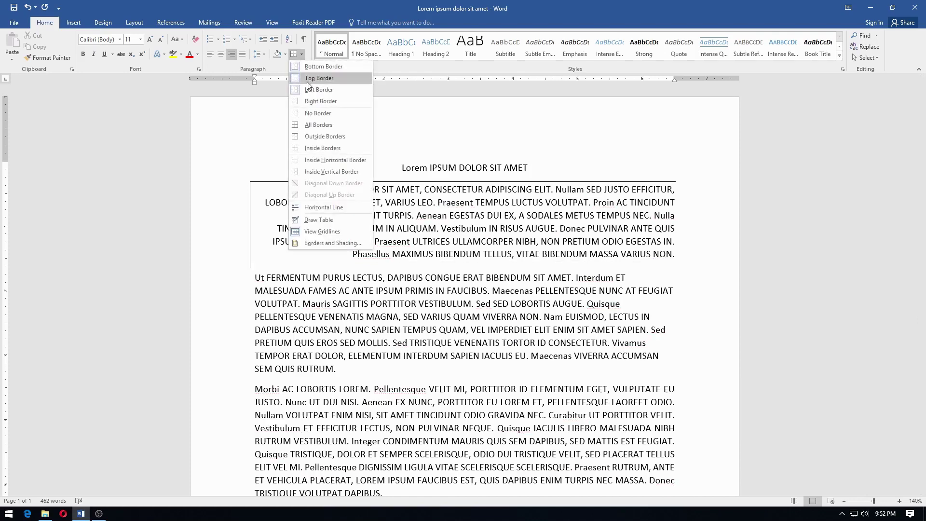
{"action": "left_click", "coordinate": [314, 102]}
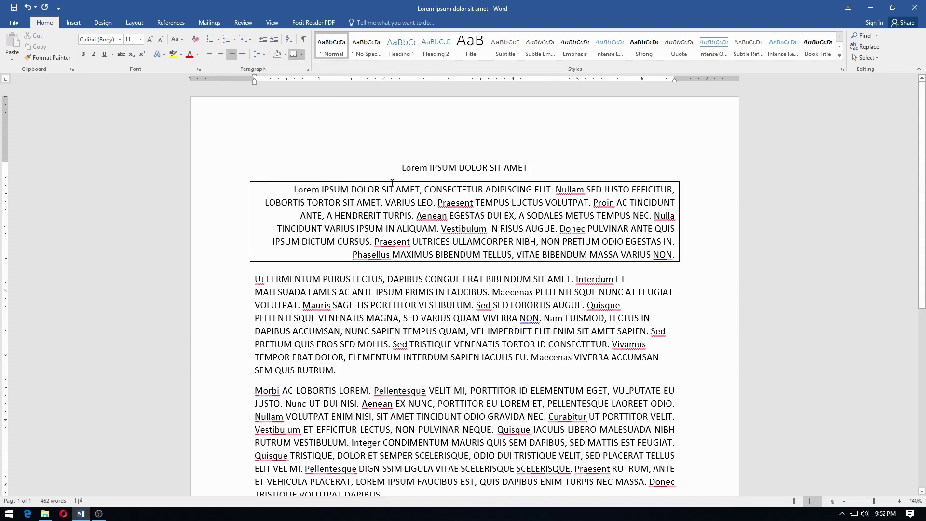
Step: Toggle Outside Borders off and back on for the first paragraph below the title
{"action": "left_click", "coordinate": [301, 54]}
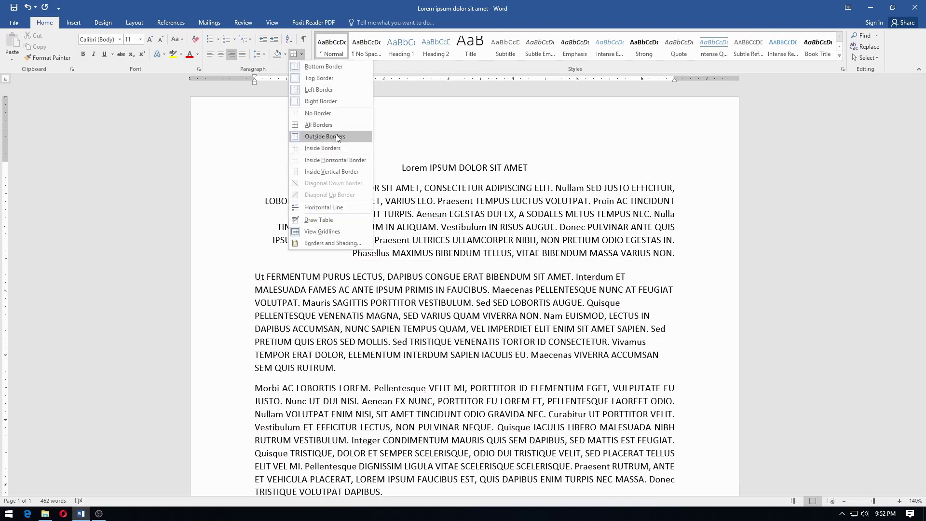
{"action": "left_click", "coordinate": [329, 139]}
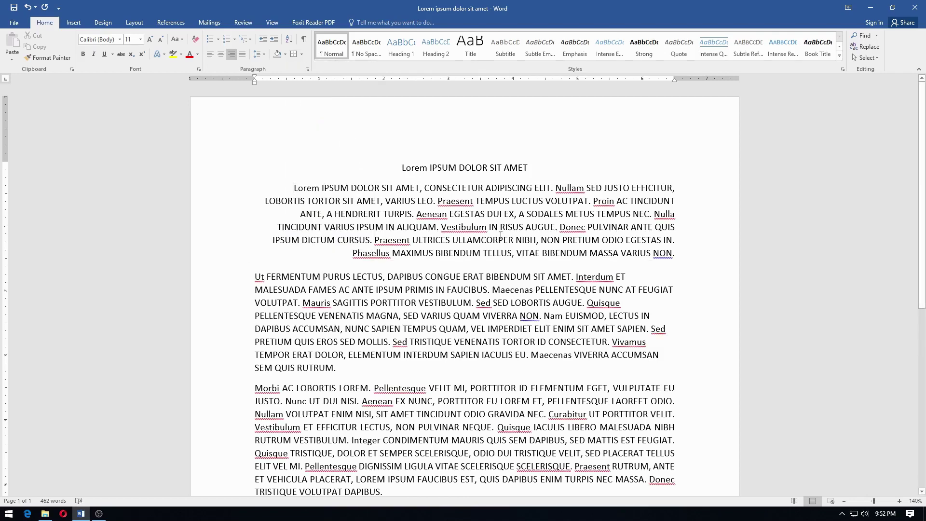
{"action": "left_click", "coordinate": [293, 54]}
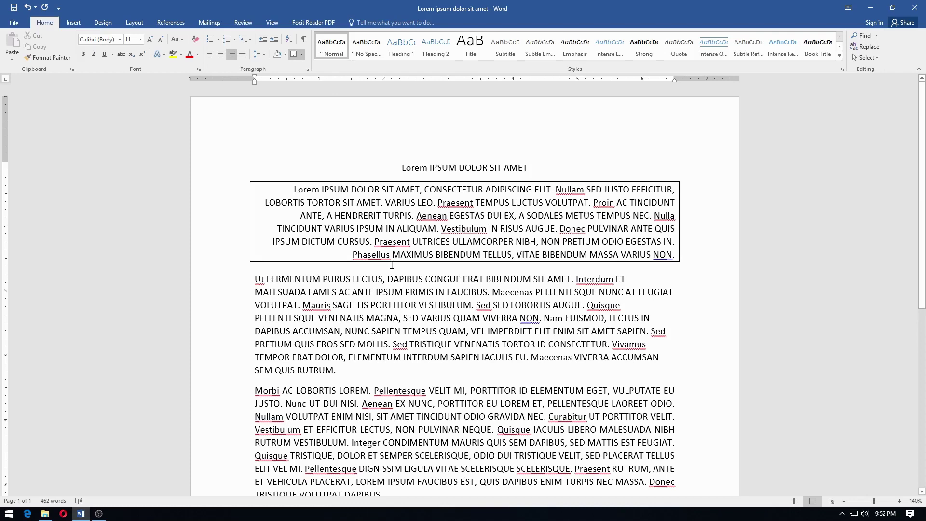
Step: Apply Outside Borders to the second body paragraph, which starts with "Ut FERMENTUM"
{"action": "left_click", "coordinate": [336, 288]}
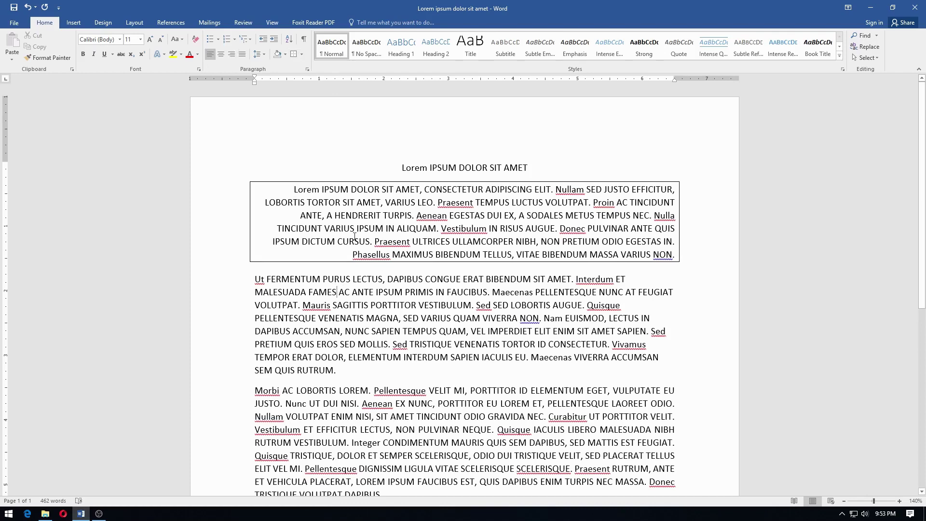
{"action": "left_click", "coordinate": [331, 279]}
{"action": "left_click", "coordinate": [293, 55]}
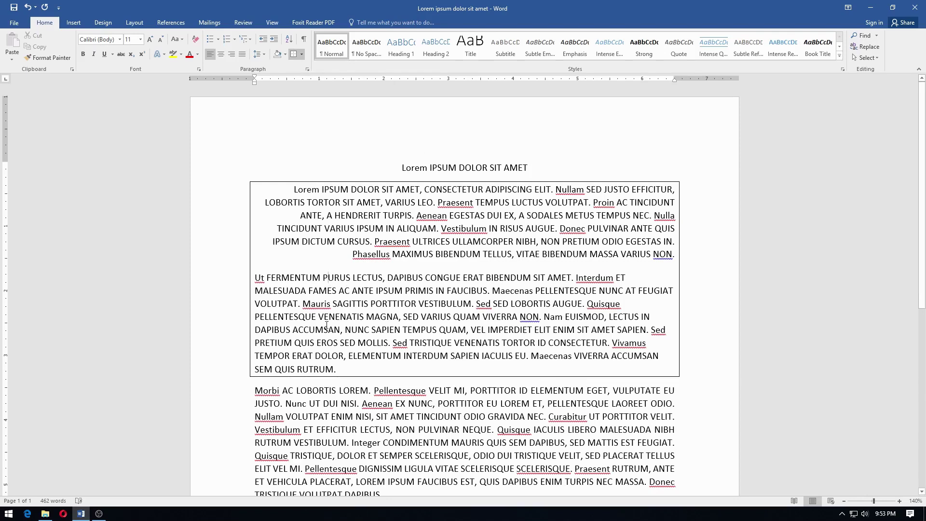
{"action": "scroll", "coordinate": [382, 290], "scroll_direction": "down", "scroll_amount": 2}
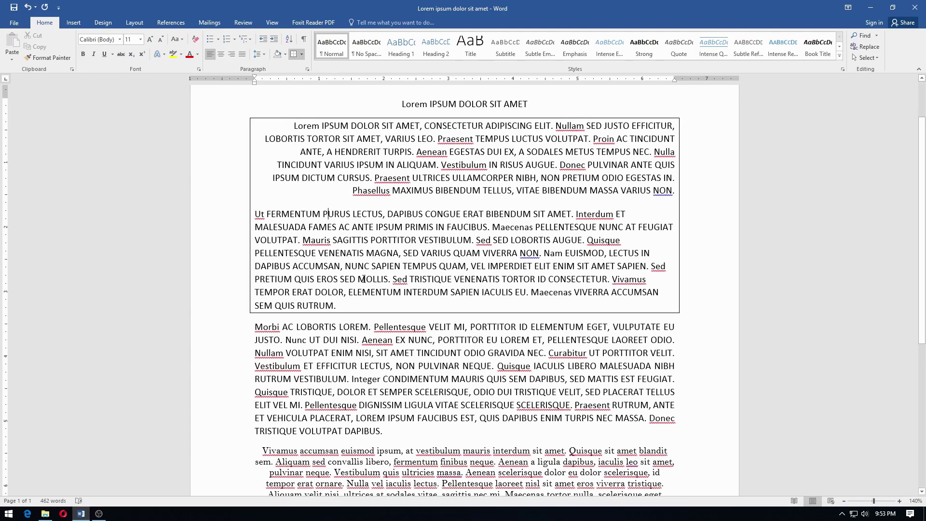
{"action": "scroll", "coordinate": [364, 236], "scroll_direction": "down", "scroll_amount": 1}
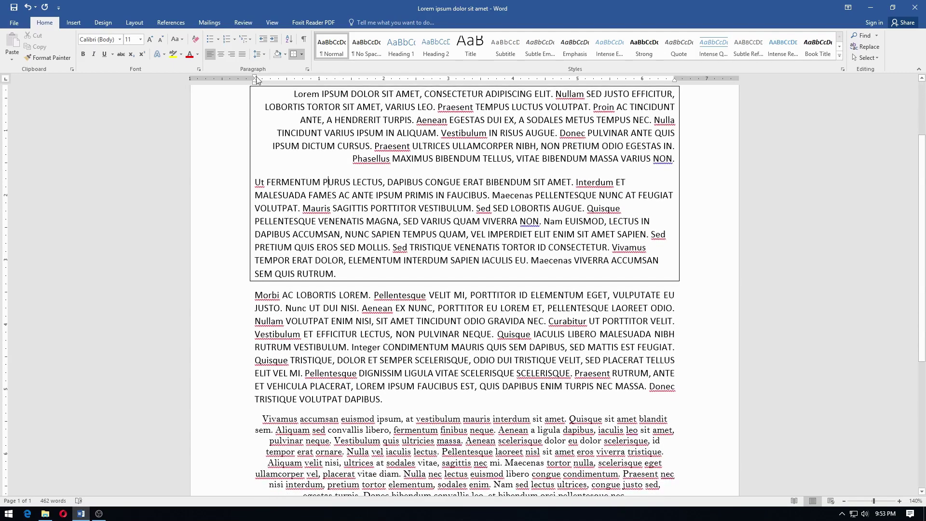
Step: Apply All Borders to the second body paragraph to separate it from the paragraph above
{"action": "left_click", "coordinate": [301, 54]}
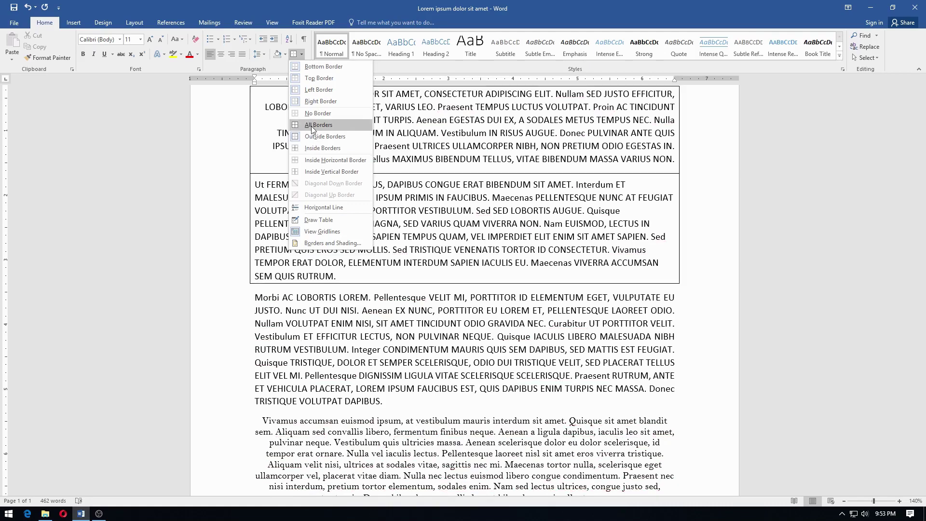
{"action": "left_click", "coordinate": [311, 126]}
{"action": "scroll", "coordinate": [496, 219], "scroll_direction": "up", "scroll_amount": 3}
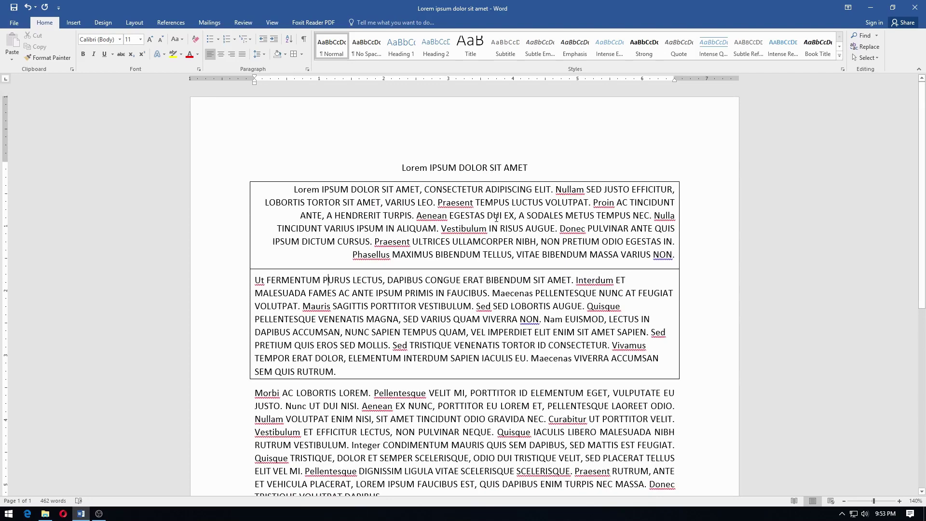
Step: Apply All Borders to the entire document and review the bordered paragraphs down to the end of the page
{"action": "key", "text": "ctrl+a"}
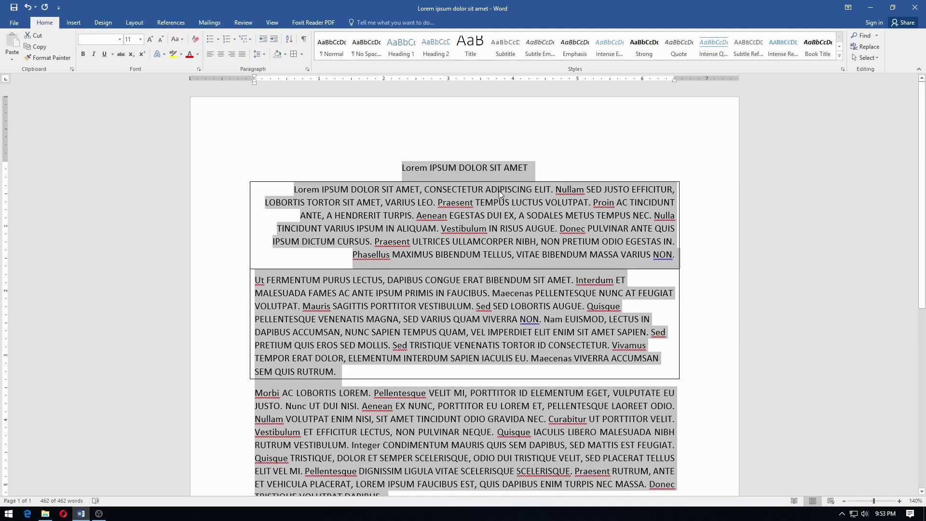
{"action": "left_click", "coordinate": [292, 54]}
{"action": "scroll", "coordinate": [400, 144], "scroll_direction": "down", "scroll_amount": 2}
{"action": "left_click", "coordinate": [401, 144]}
{"action": "scroll", "coordinate": [401, 145], "scroll_direction": "down", "scroll_amount": 5}
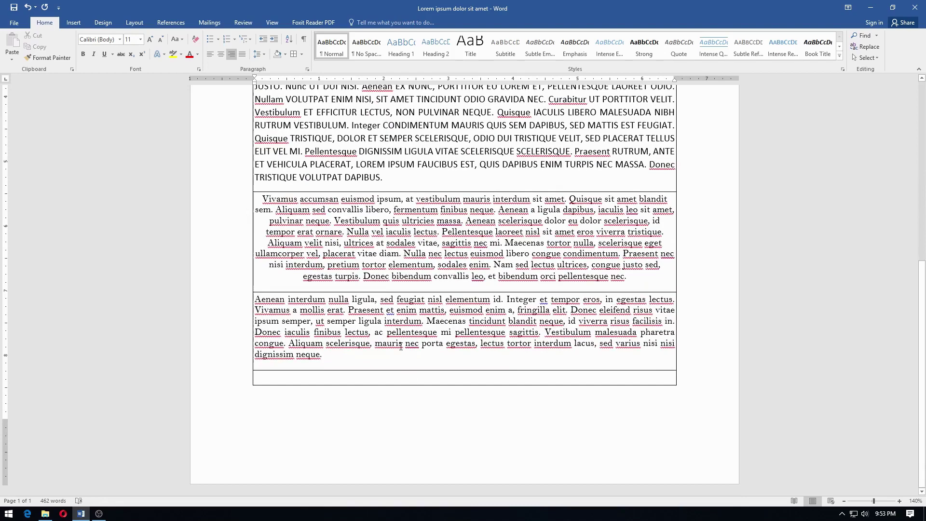
{"action": "scroll", "coordinate": [400, 345], "scroll_direction": "up", "scroll_amount": 2}
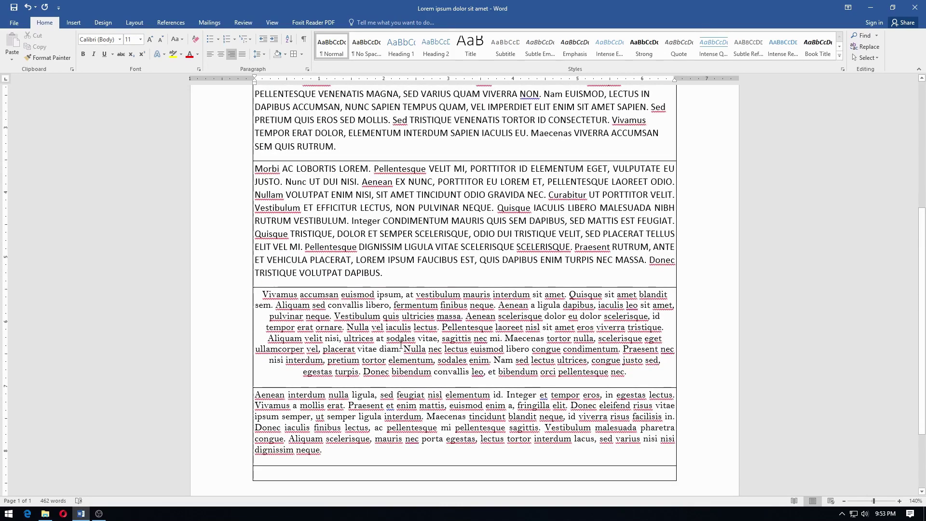
{"action": "scroll", "coordinate": [400, 345], "scroll_direction": "down", "scroll_amount": 2}
{"action": "scroll", "coordinate": [416, 324], "scroll_direction": "up", "scroll_amount": 7}
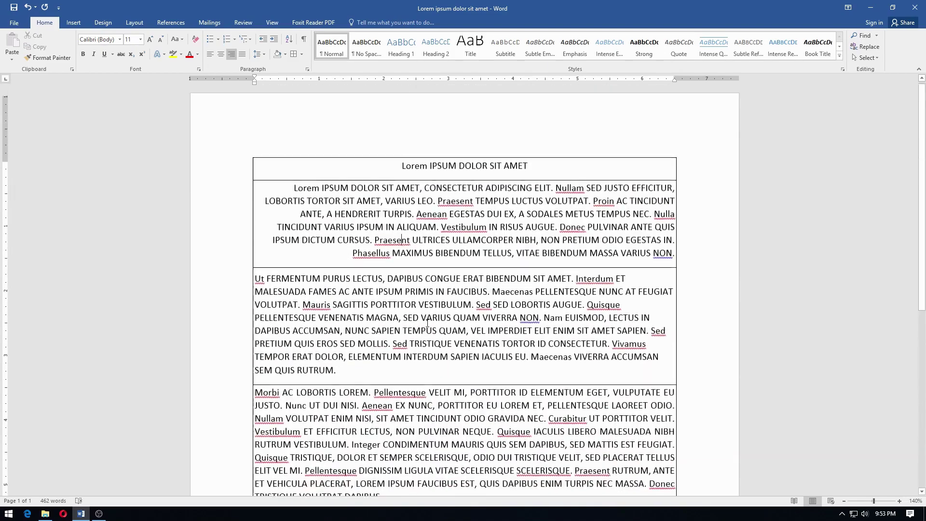
Step: Delete the empty bordered paragraph at the end of the document
{"action": "scroll", "coordinate": [416, 324], "scroll_direction": "down", "scroll_amount": 5}
{"action": "scroll", "coordinate": [300, 393], "scroll_direction": "down", "scroll_amount": 1}
{"action": "left_click", "coordinate": [324, 378]}
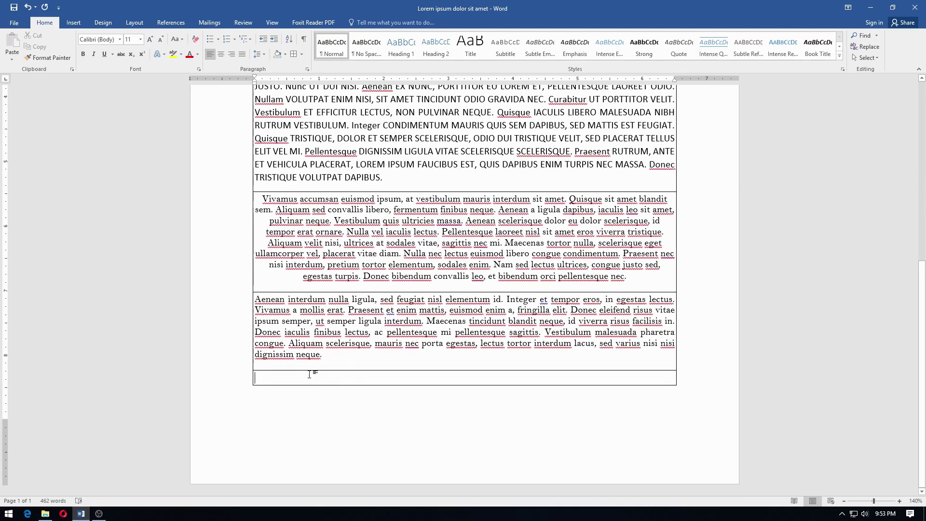
{"action": "key", "text": "BackSpace"}
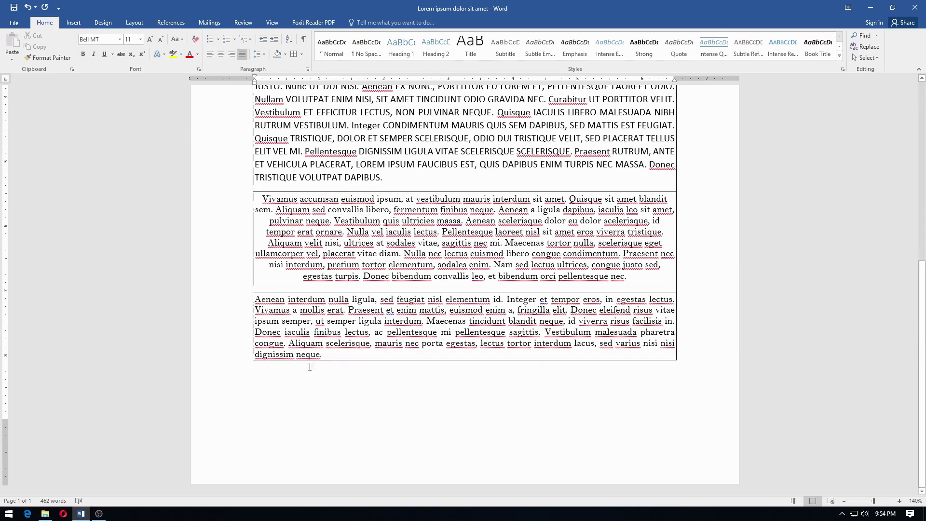
{"action": "scroll", "coordinate": [465, 289], "scroll_direction": "up", "scroll_amount": 6}
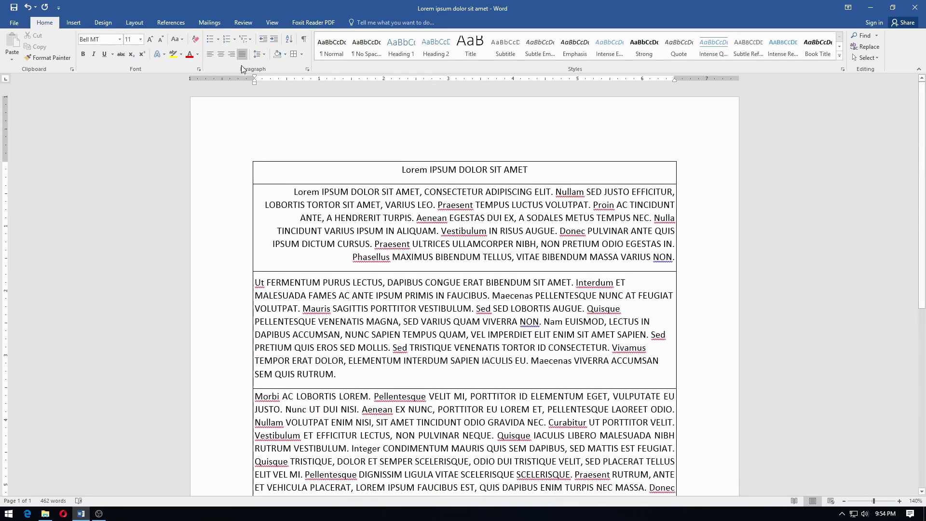
Step: Select the whole document, try Inside Borders on it, and clear everything with No Border
{"action": "left_click", "coordinate": [301, 54]}
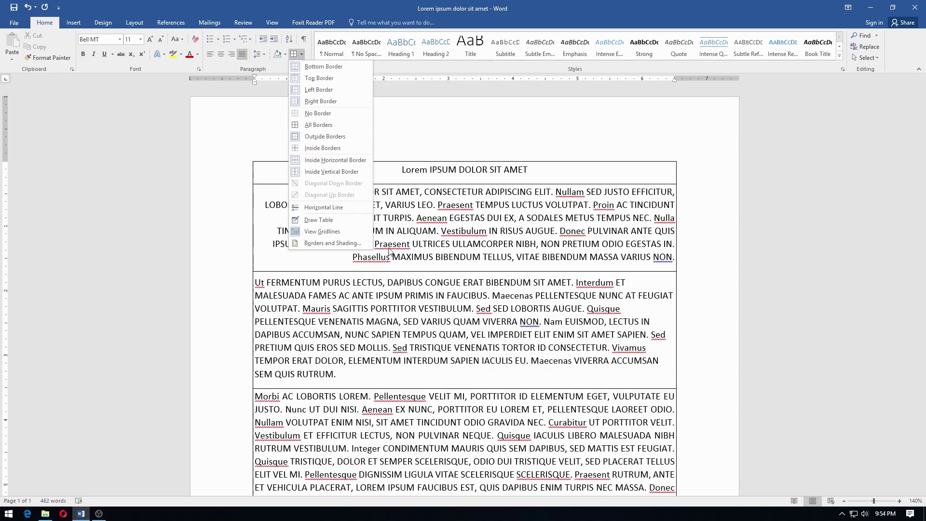
{"action": "key", "text": "Escape"}
{"action": "key", "text": "ctrl+a"}
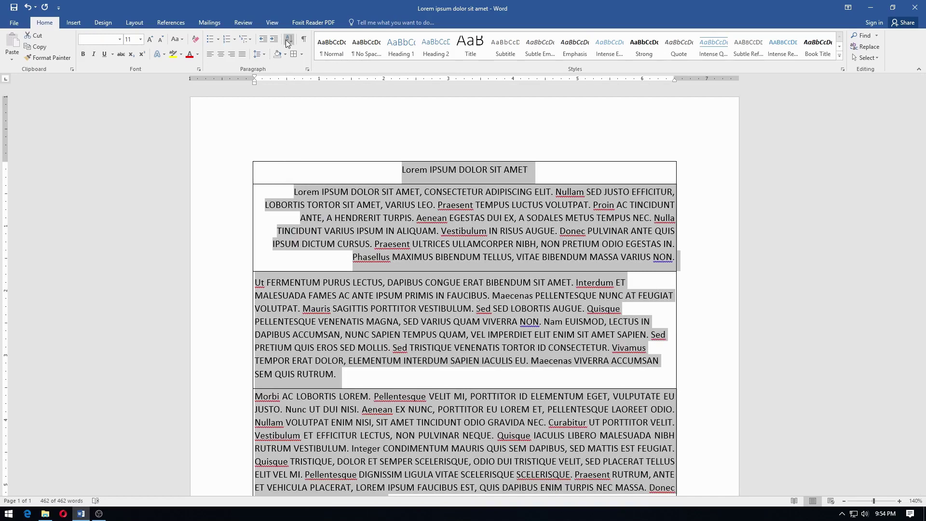
{"action": "left_click", "coordinate": [301, 54]}
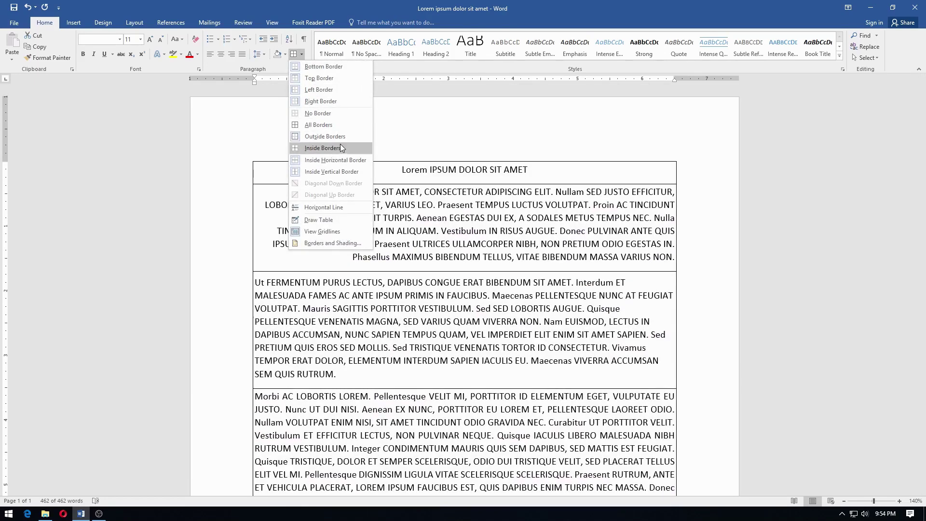
{"action": "left_click", "coordinate": [334, 146]}
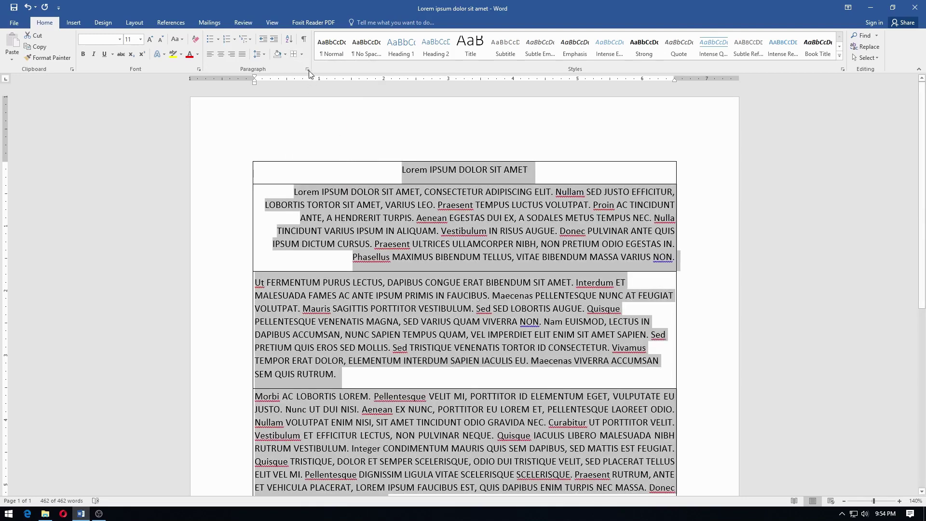
{"action": "left_click", "coordinate": [302, 54]}
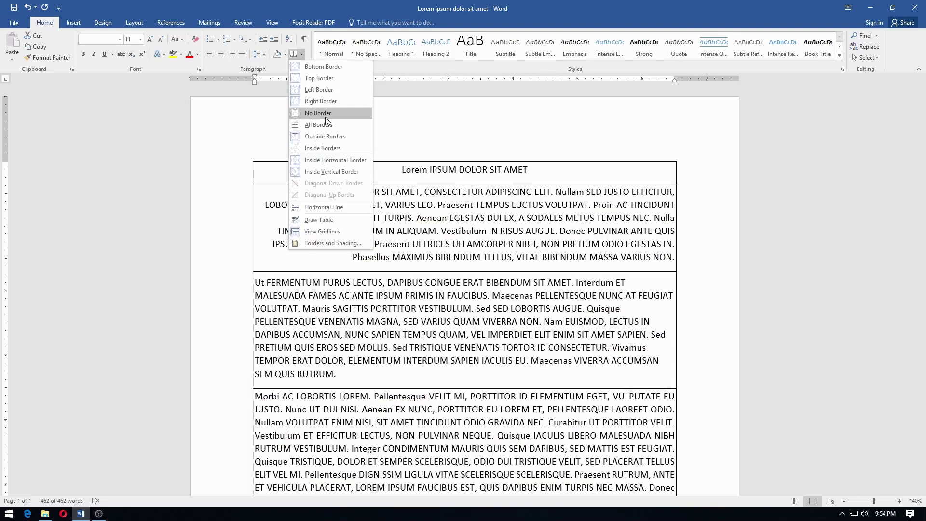
{"action": "left_click", "coordinate": [325, 115]}
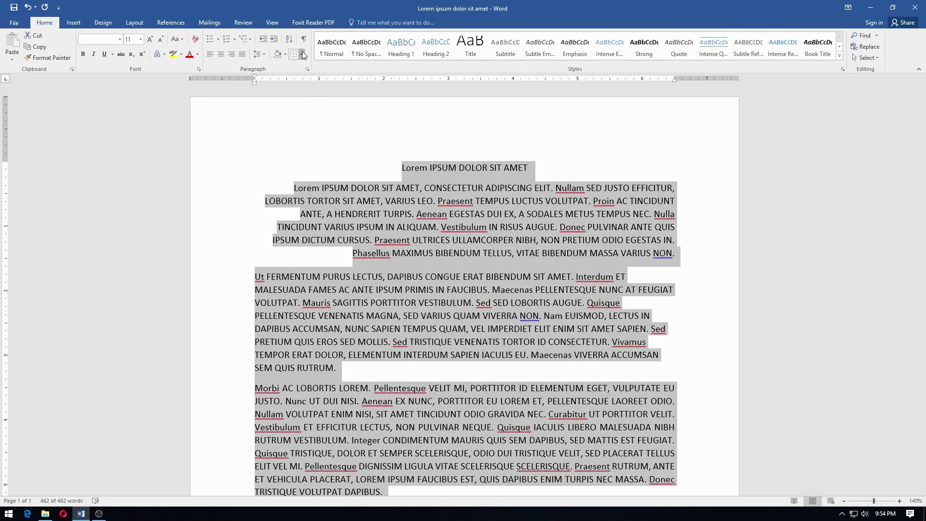
Step: Apply Outside Borders and Inside Borders to the entire selected document
{"action": "left_click", "coordinate": [303, 54]}
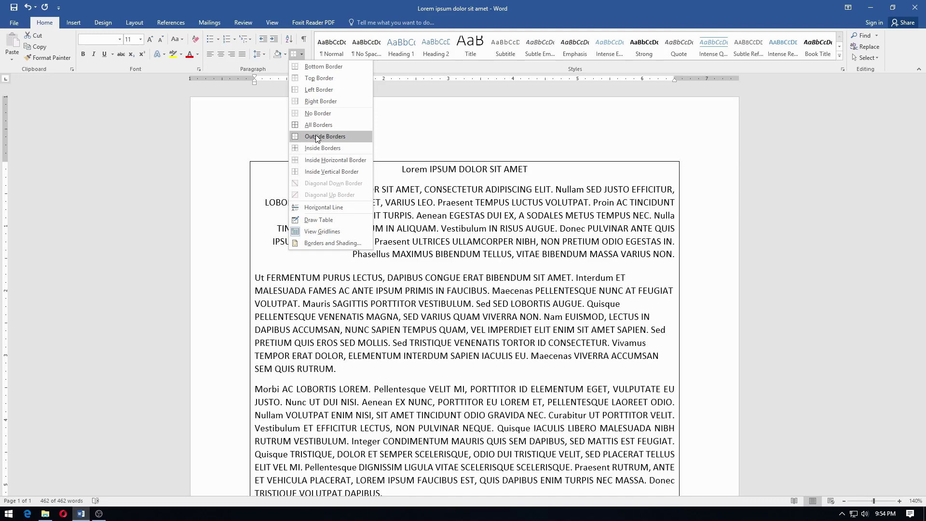
{"action": "left_click", "coordinate": [316, 137]}
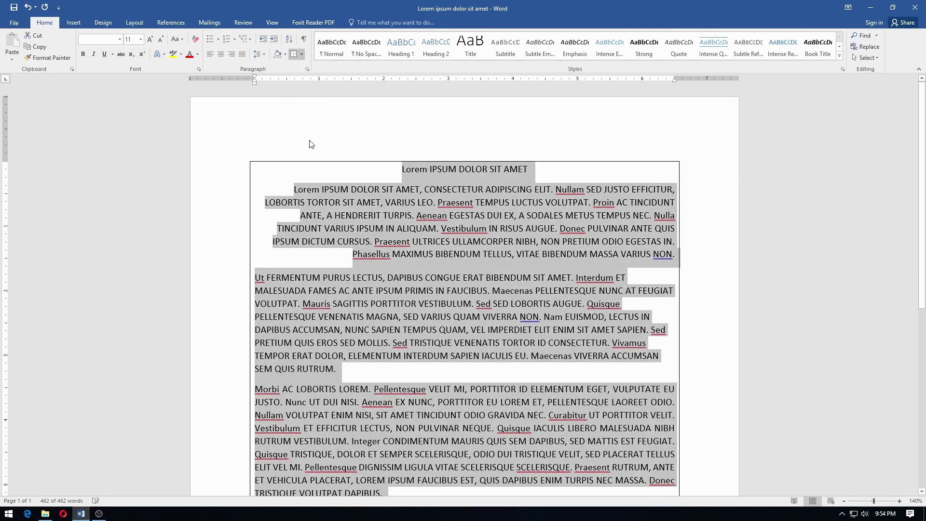
{"action": "scroll", "coordinate": [684, 169], "scroll_direction": "down", "scroll_amount": 5}
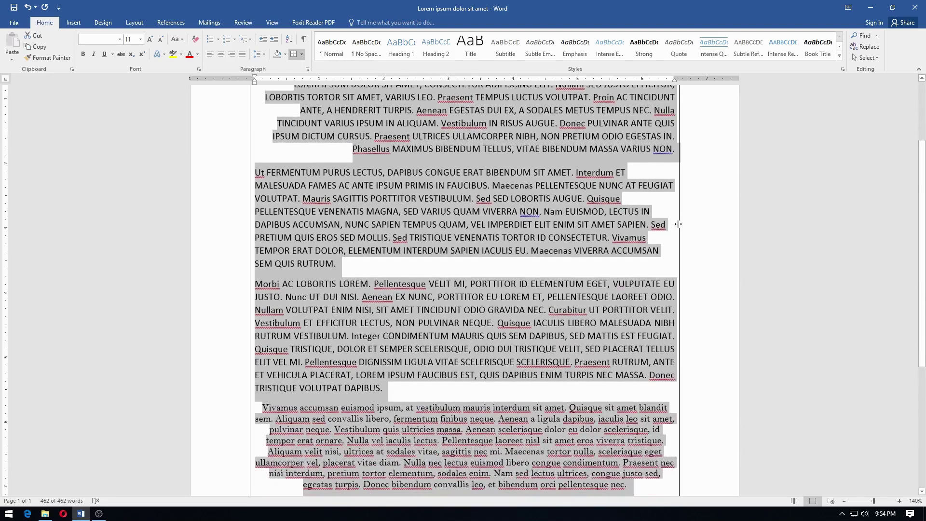
{"action": "scroll", "coordinate": [186, 119], "scroll_direction": "up", "scroll_amount": 5}
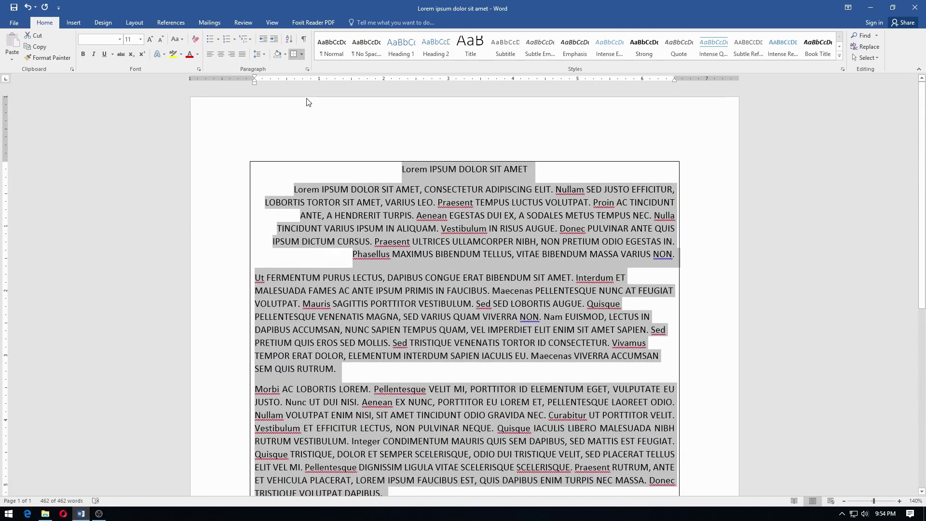
{"action": "left_click", "coordinate": [302, 54]}
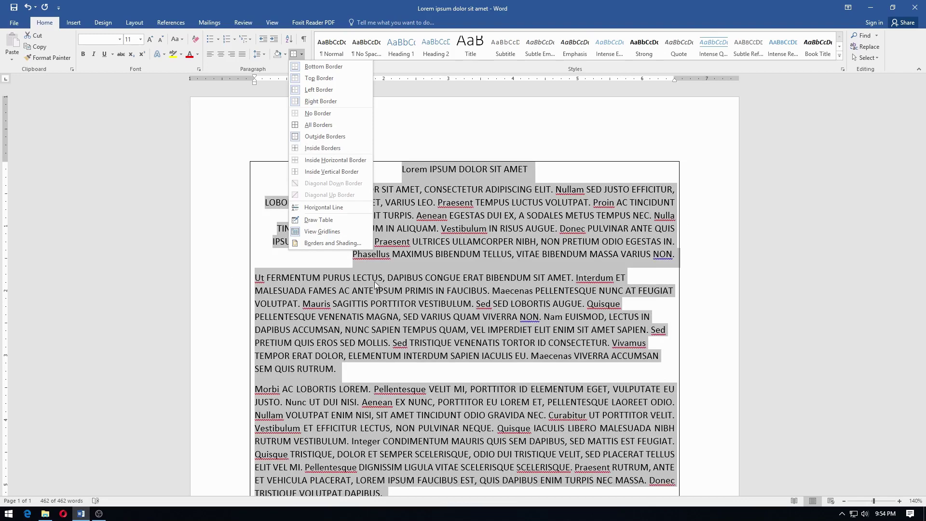
{"action": "left_click", "coordinate": [324, 149]}
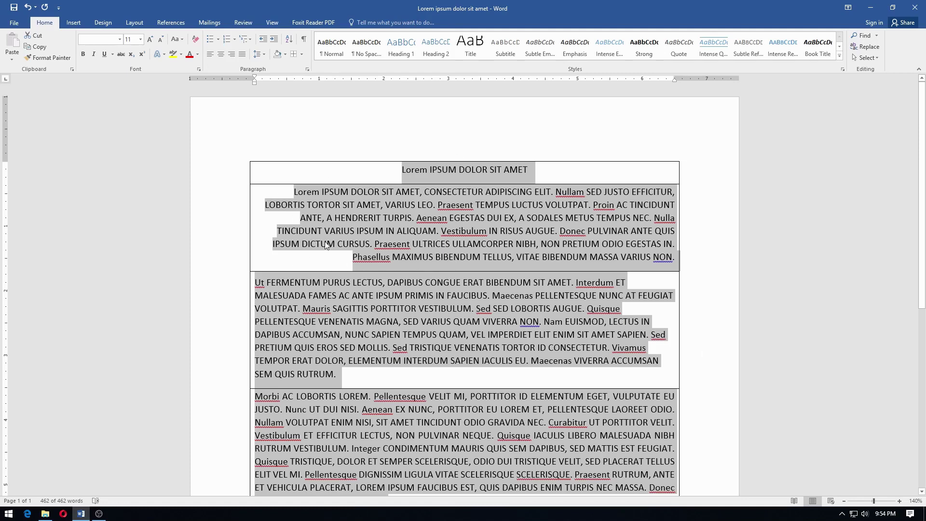
Step: Toggle the Inside Horizontal Border off and back on for the whole selected text, then deselect it
{"action": "left_click", "coordinate": [301, 54]}
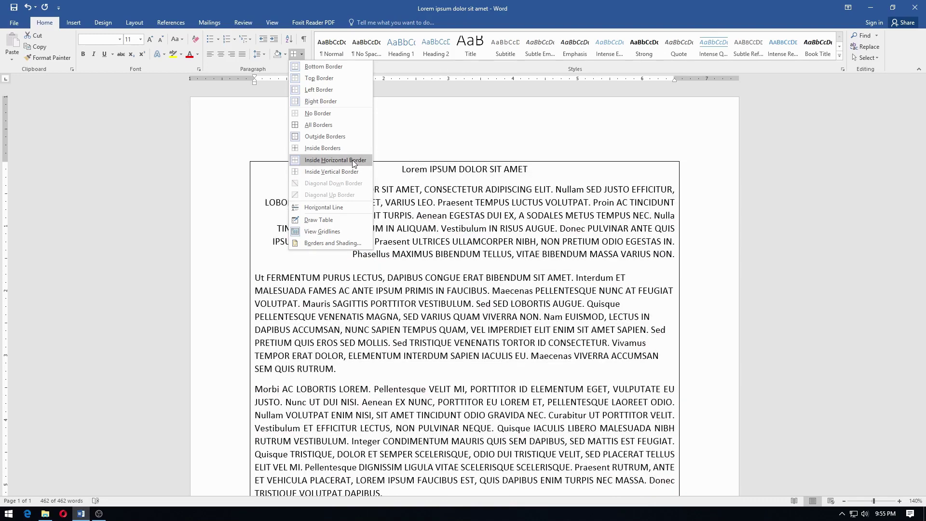
{"action": "left_click", "coordinate": [353, 161]}
{"action": "scroll", "coordinate": [441, 263], "scroll_direction": "down", "scroll_amount": 2}
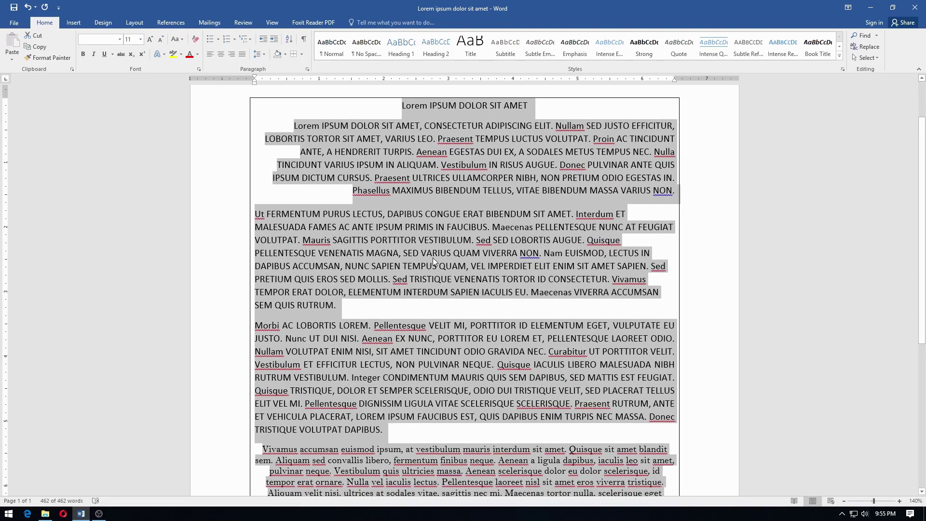
{"action": "left_click", "coordinate": [302, 54]}
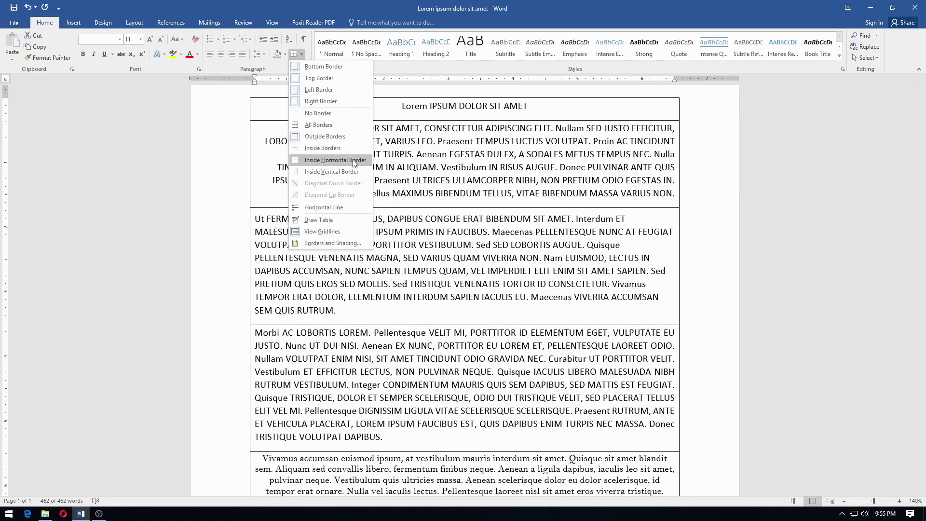
{"action": "left_click", "coordinate": [352, 160]}
{"action": "left_click", "coordinate": [303, 54]}
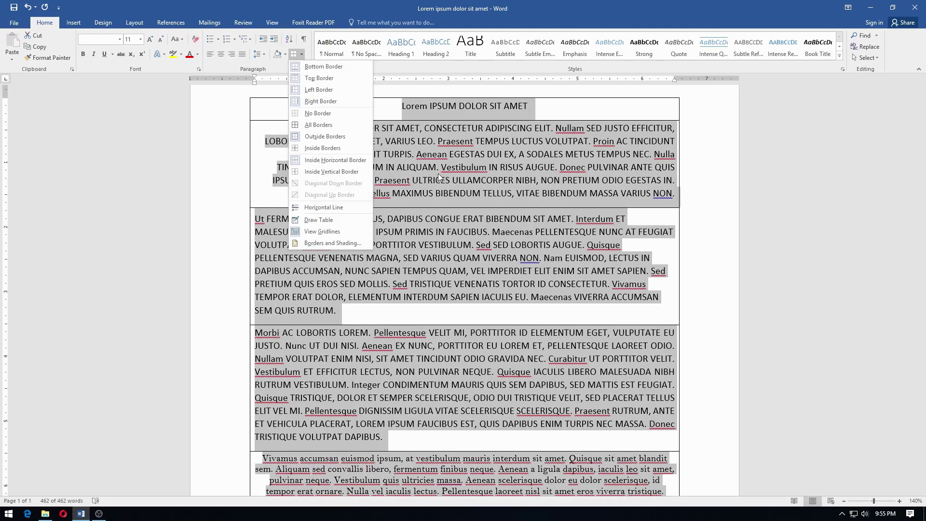
{"action": "scroll", "coordinate": [458, 174], "scroll_direction": "up", "scroll_amount": 2}
{"action": "left_click", "coordinate": [444, 193]}
{"action": "left_click", "coordinate": [389, 172]}
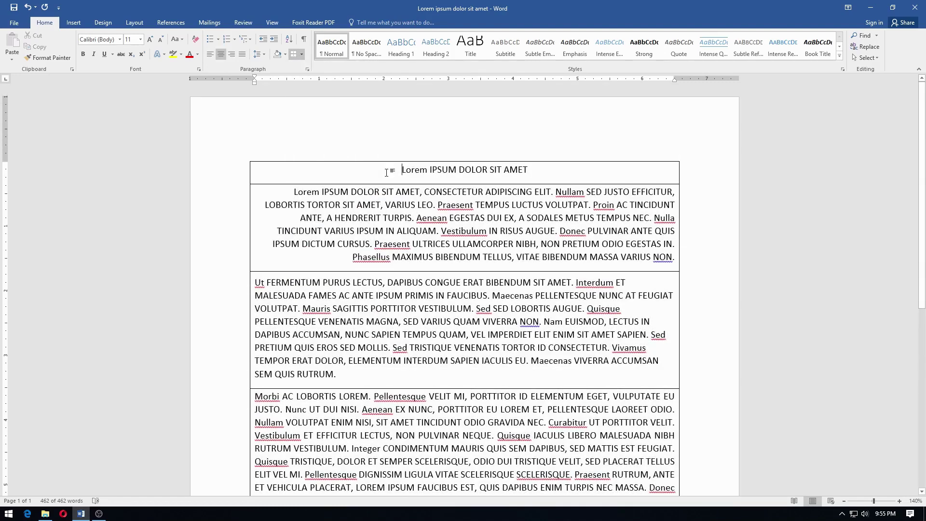
Step: Select the title line "Lorem IPSUM DOLOR SIT AMET" and clear its borders with No Border
{"action": "left_click", "coordinate": [300, 54]}
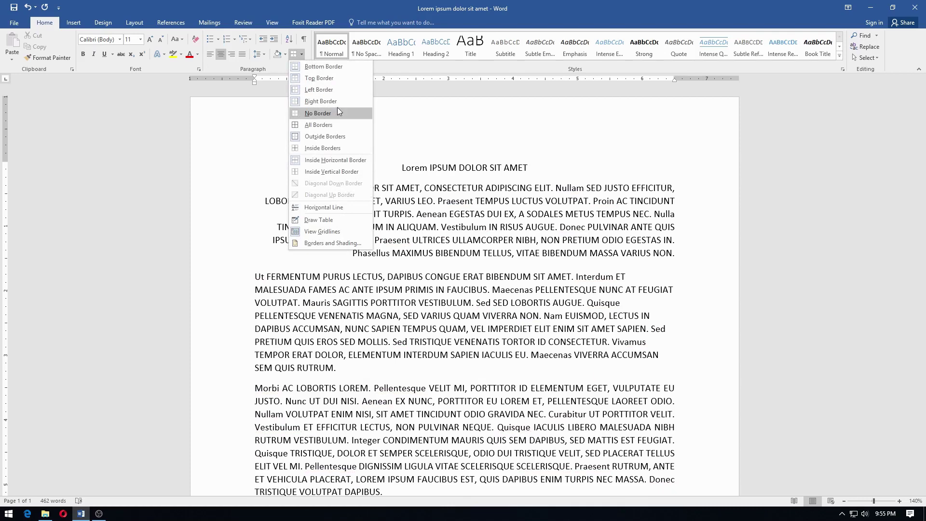
{"action": "left_click", "coordinate": [358, 123]}
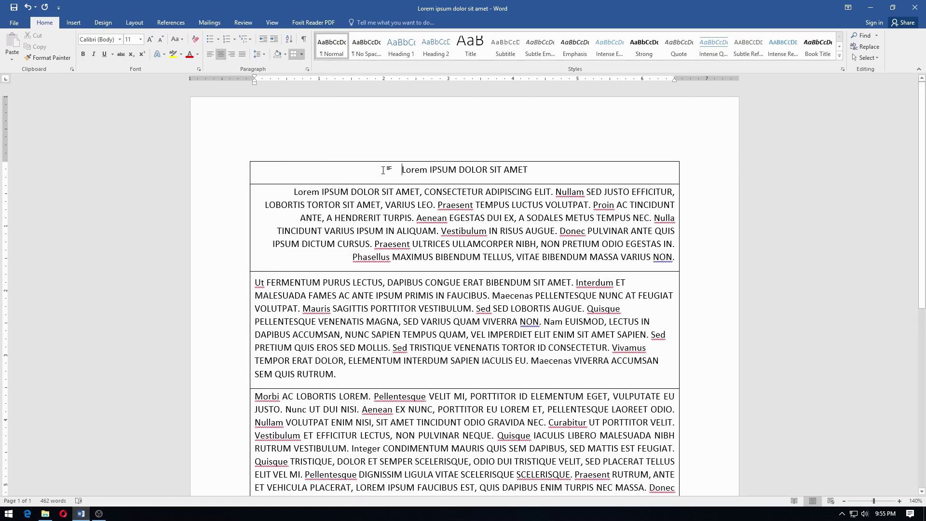
{"action": "left_click", "coordinate": [301, 54]}
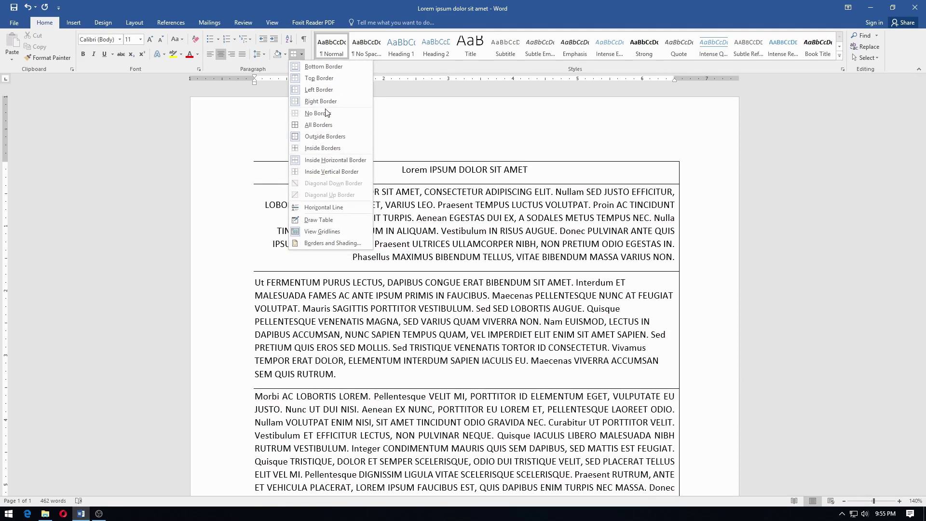
{"action": "left_click", "coordinate": [397, 167]}
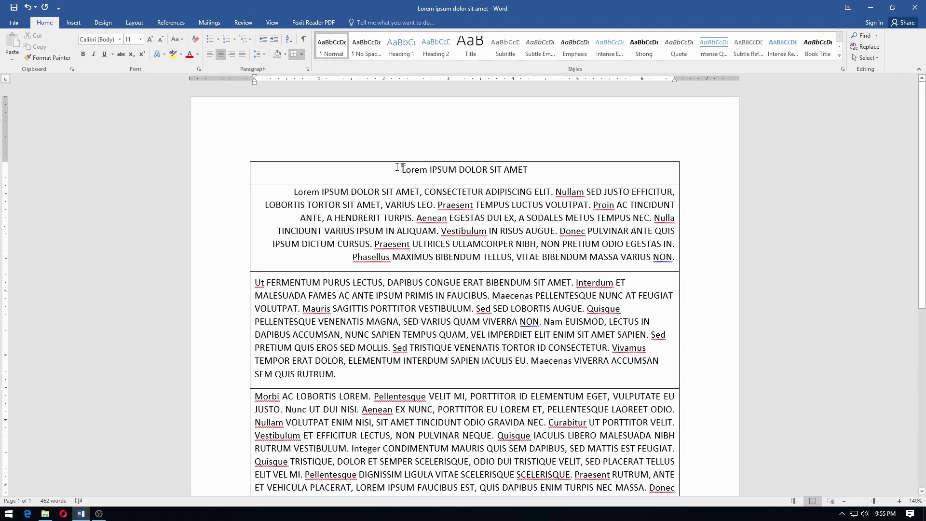
{"action": "left_click_drag", "start_coordinate": [397, 166], "coordinate": [528, 166]}
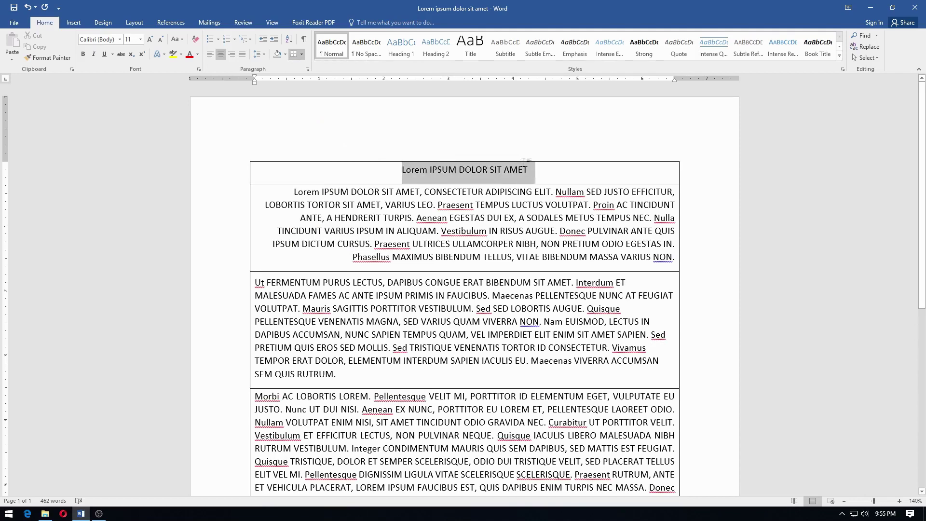
{"action": "left_click", "coordinate": [302, 55]}
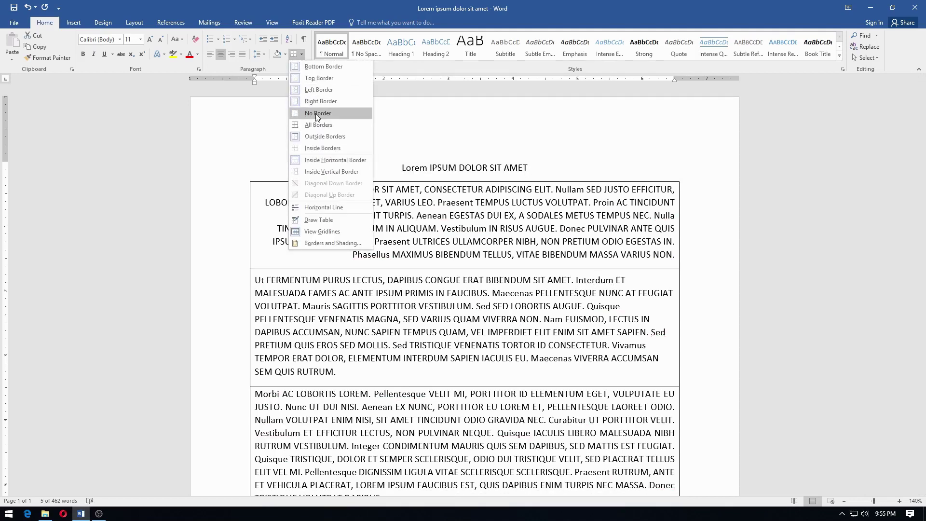
{"action": "left_click", "coordinate": [318, 114]}
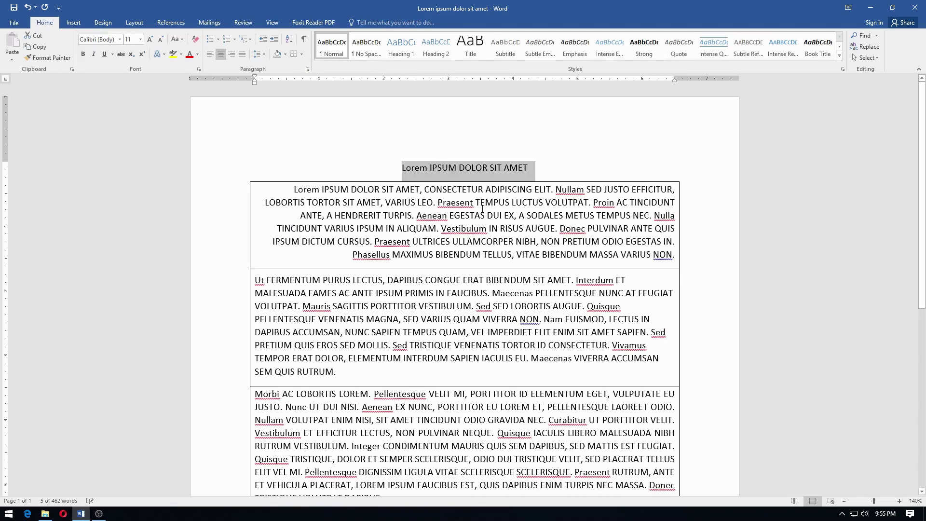
Step: Insert a Horizontal Line between the title and the first bordered paragraph and look at it closely
{"action": "left_click", "coordinate": [397, 169]}
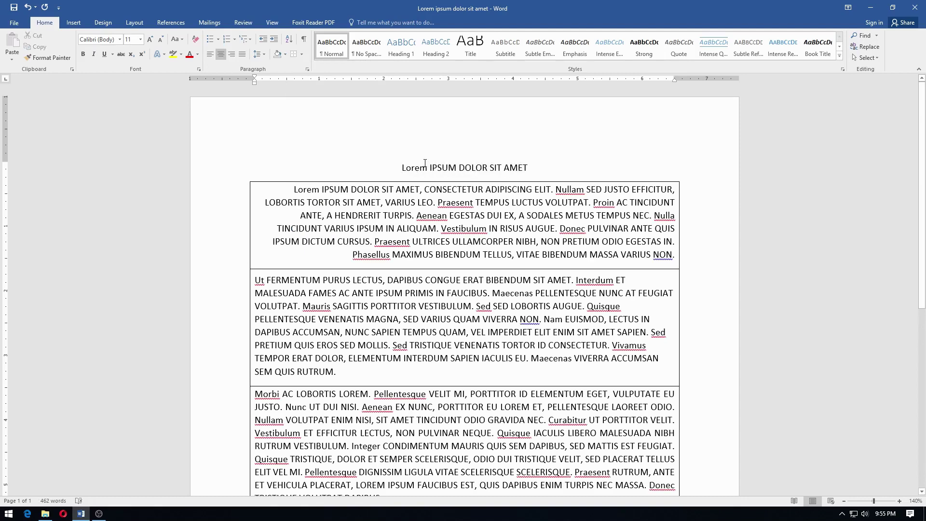
{"action": "left_click", "coordinate": [303, 55]}
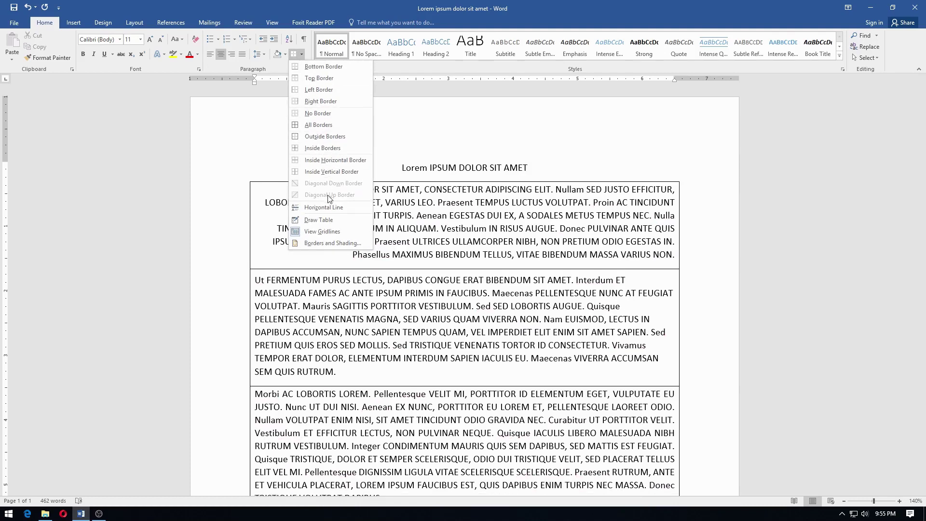
{"action": "left_click", "coordinate": [327, 206]}
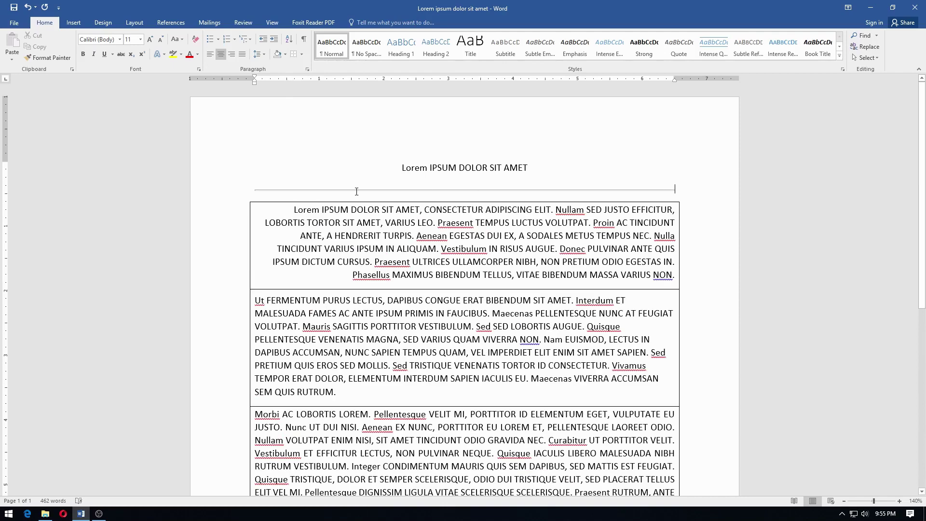
{"action": "left_click", "coordinate": [260, 190]}
{"action": "scroll", "coordinate": [330, 174], "scroll_direction": "up", "scroll_amount": 16, "text": "ctrl"}
{"action": "scroll", "coordinate": [315, 207], "scroll_direction": "down", "scroll_amount": 12, "text": "ctrl"}
{"action": "left_click", "coordinate": [478, 165]}
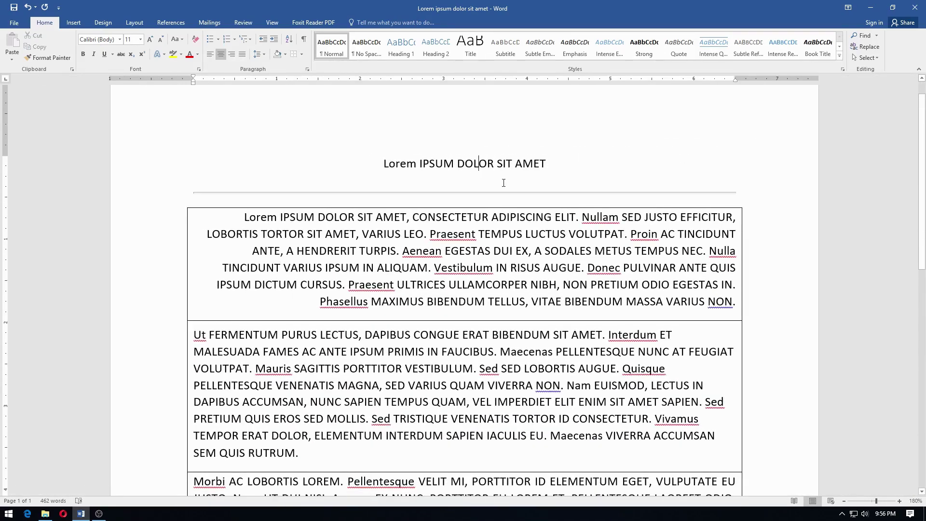
Step: Add an empty paragraph after the last paragraph of the document, followed by a page break
{"action": "left_click", "coordinate": [300, 55]}
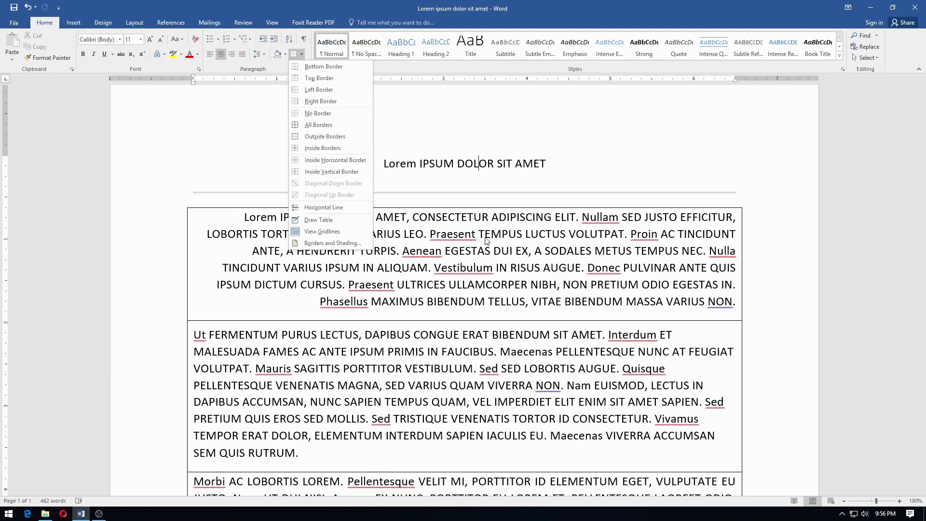
{"action": "scroll", "coordinate": [496, 251], "scroll_direction": "down", "scroll_amount": 10}
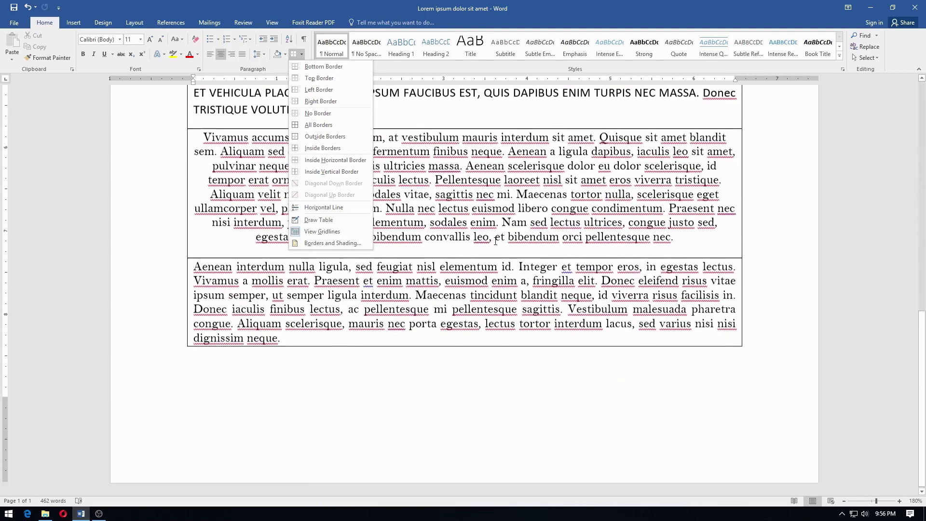
{"action": "left_click", "coordinate": [439, 395]}
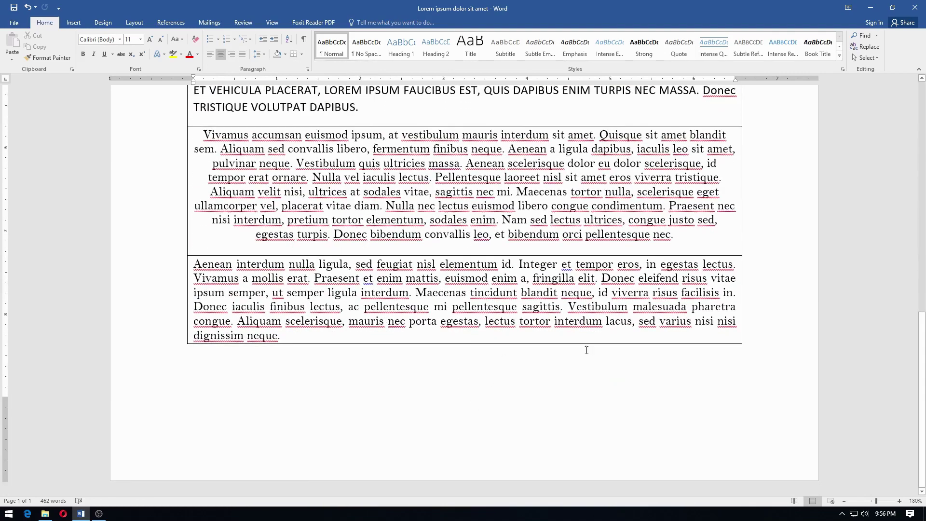
{"action": "left_click", "coordinate": [757, 341]}
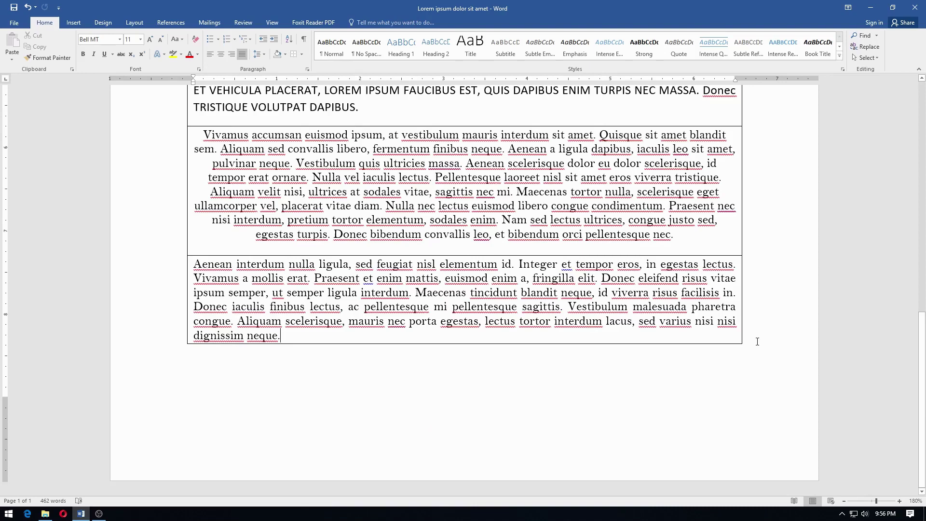
{"action": "key", "text": "Return"}
{"action": "key", "text": "ctrl+Return"}
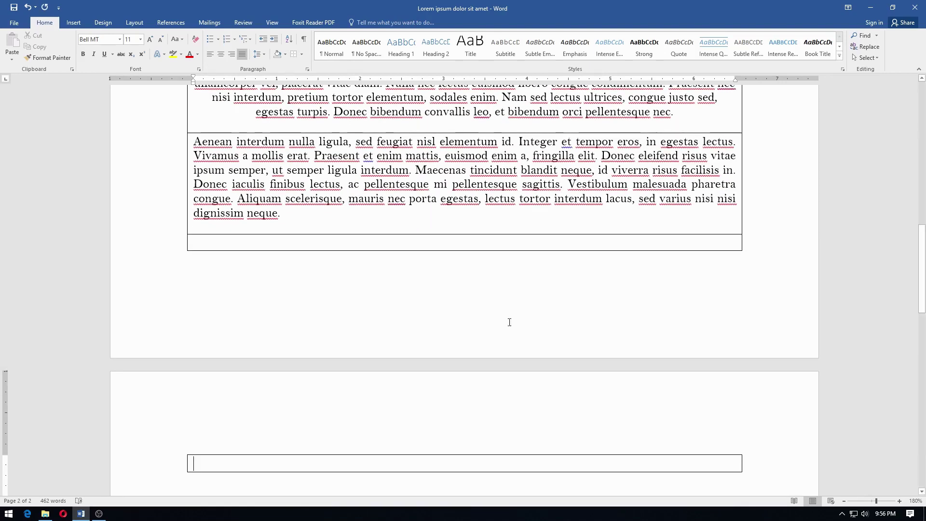
Step: Clear the borders from the empty paragraphs around the page break with No Border
{"action": "left_click_drag", "start_coordinate": [209, 249], "coordinate": [464, 465]}
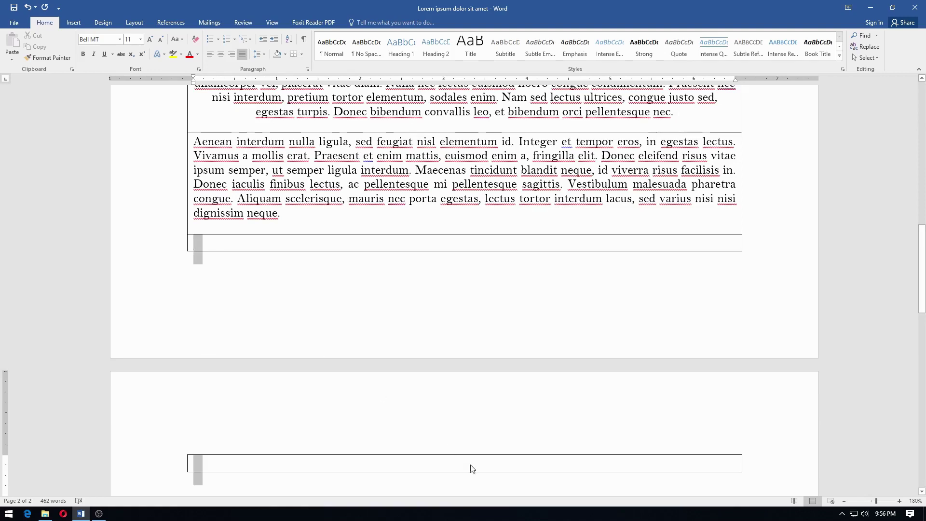
{"action": "left_click", "coordinate": [293, 54]}
{"action": "left_click", "coordinate": [233, 454]}
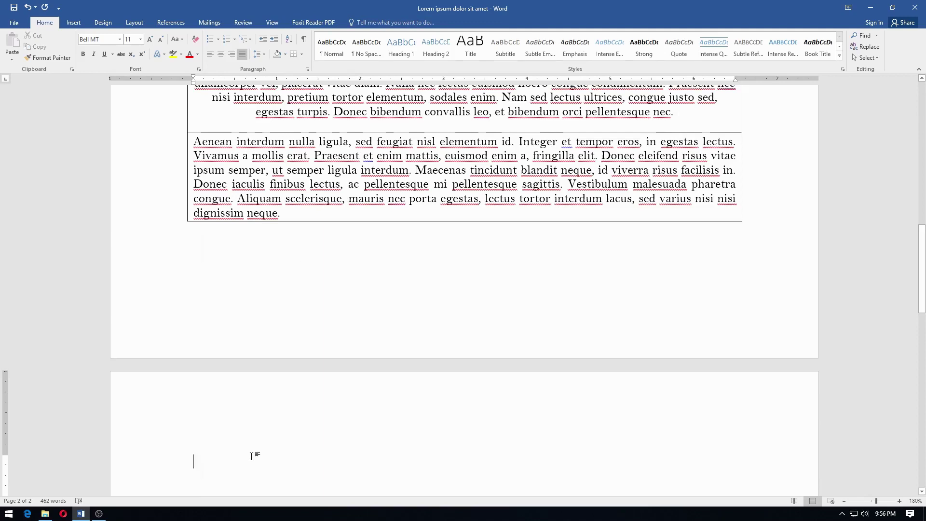
Step: Insert a 3x3 table at the start of the second page
{"action": "left_click", "coordinate": [73, 22]}
{"action": "left_click", "coordinate": [78, 48]}
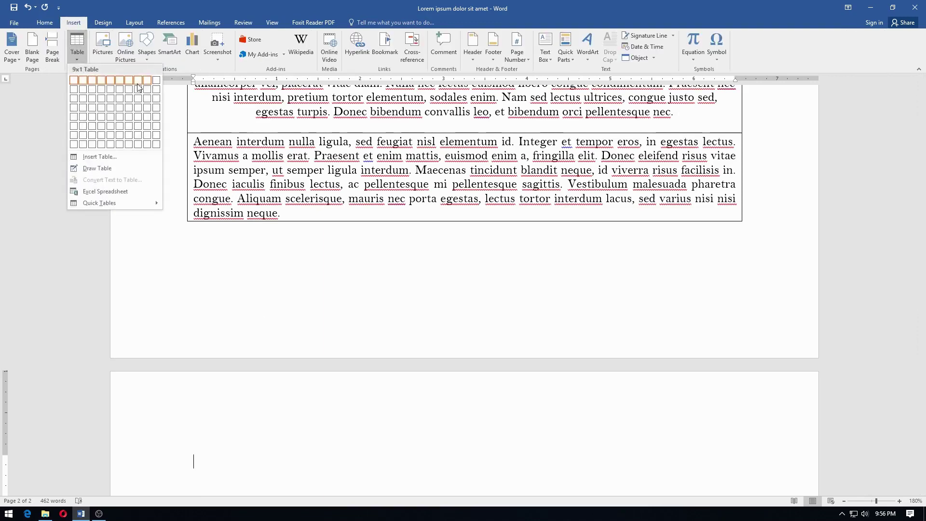
{"action": "left_click", "coordinate": [93, 99]}
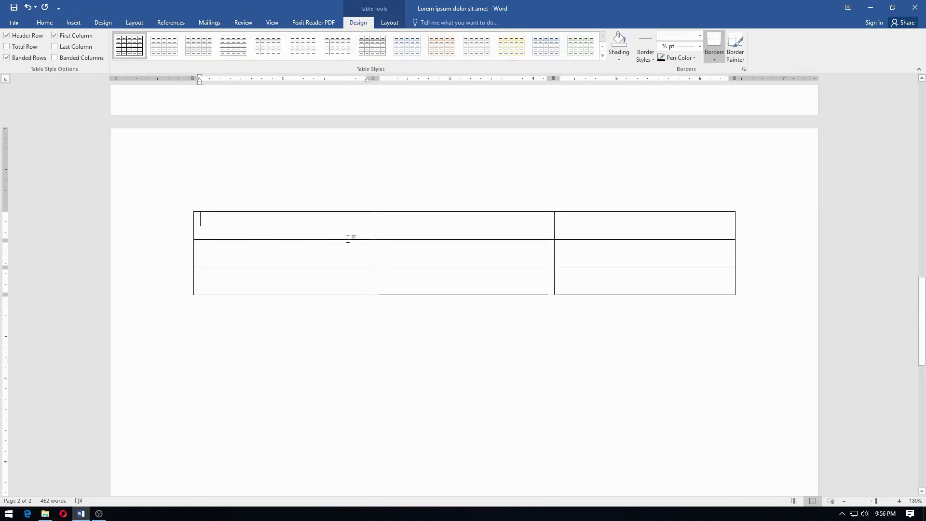
Step: Select the table's first two columns, try switching off Inside Borders, and remove only the Inside Vertical Border between them
{"action": "left_click_drag", "start_coordinate": [331, 229], "coordinate": [440, 283]}
{"action": "left_click", "coordinate": [44, 22]}
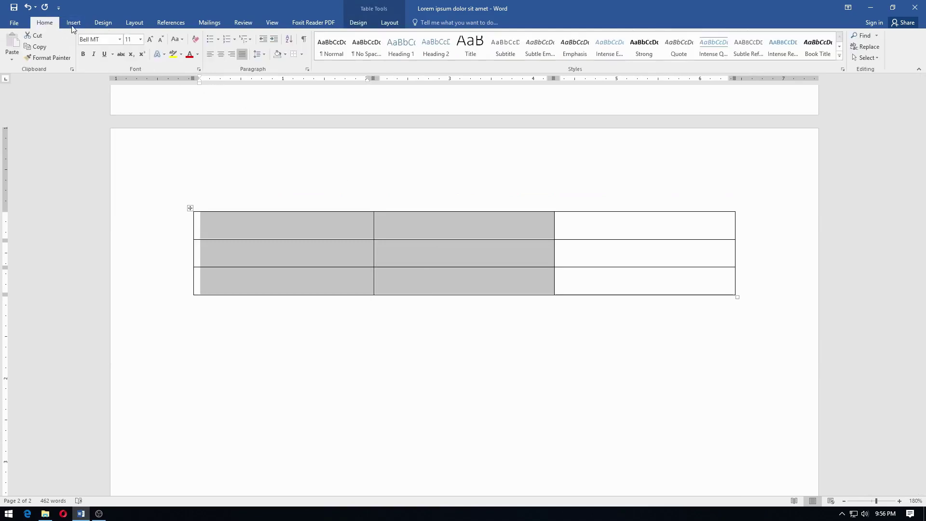
{"action": "left_click", "coordinate": [303, 54]}
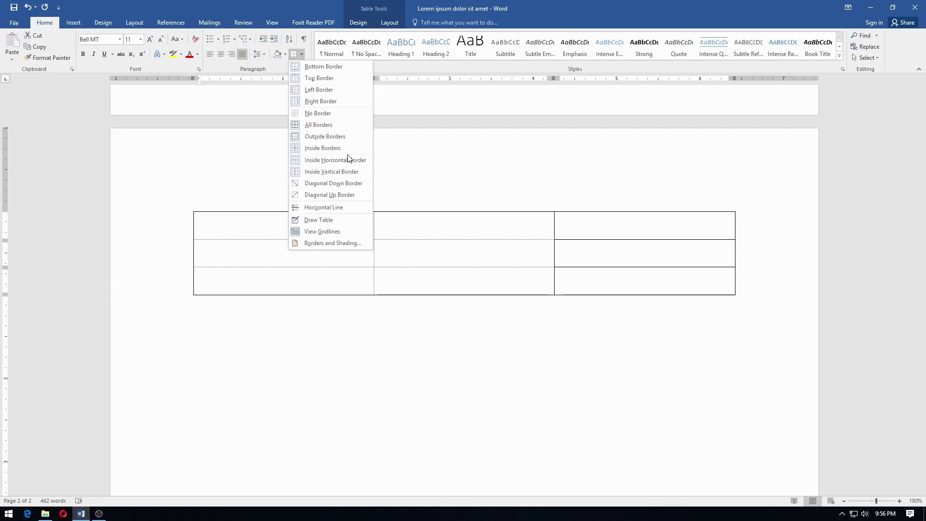
{"action": "left_click", "coordinate": [340, 146]}
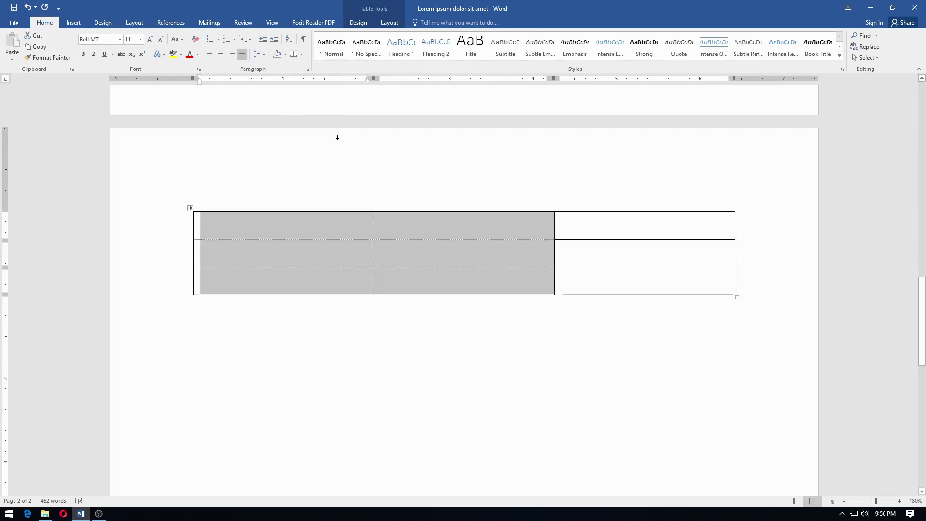
{"action": "left_click", "coordinate": [302, 54]}
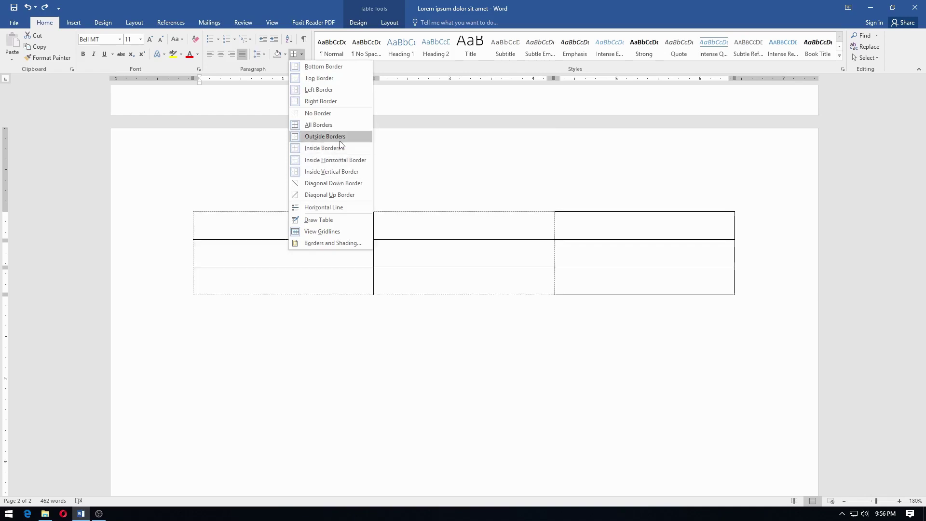
{"action": "left_click", "coordinate": [341, 172]}
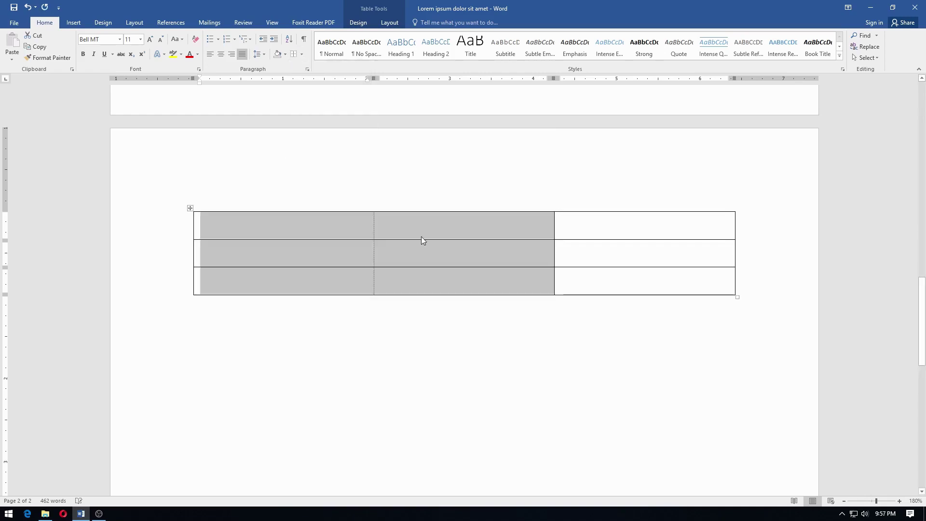
Step: Examine the boundary between the table's first two columns up close, selecting and deselecting cells around it
{"action": "scroll", "coordinate": [421, 236], "scroll_direction": "up", "scroll_amount": 10}
{"action": "scroll", "coordinate": [411, 207], "scroll_direction": "up", "scroll_amount": 5}
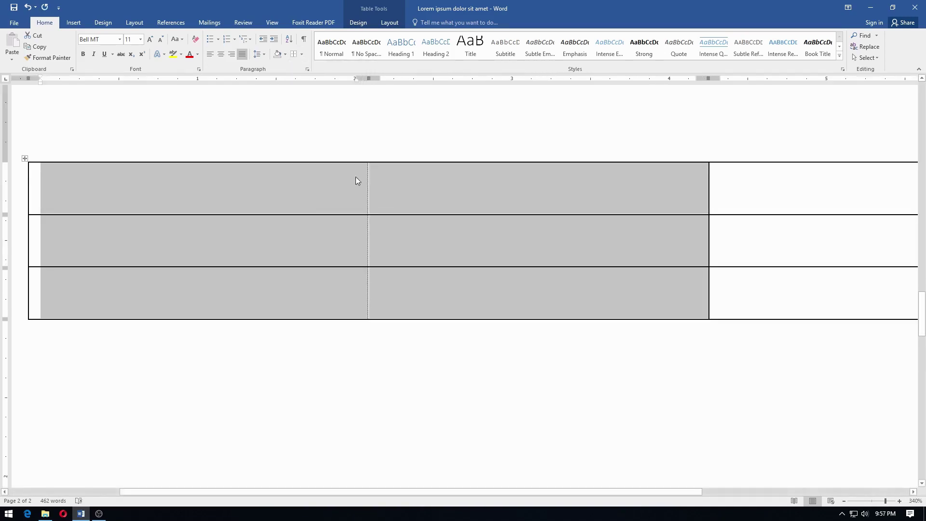
{"action": "left_click_drag", "start_coordinate": [321, 197], "coordinate": [403, 277]}
{"action": "left_click", "coordinate": [368, 204]}
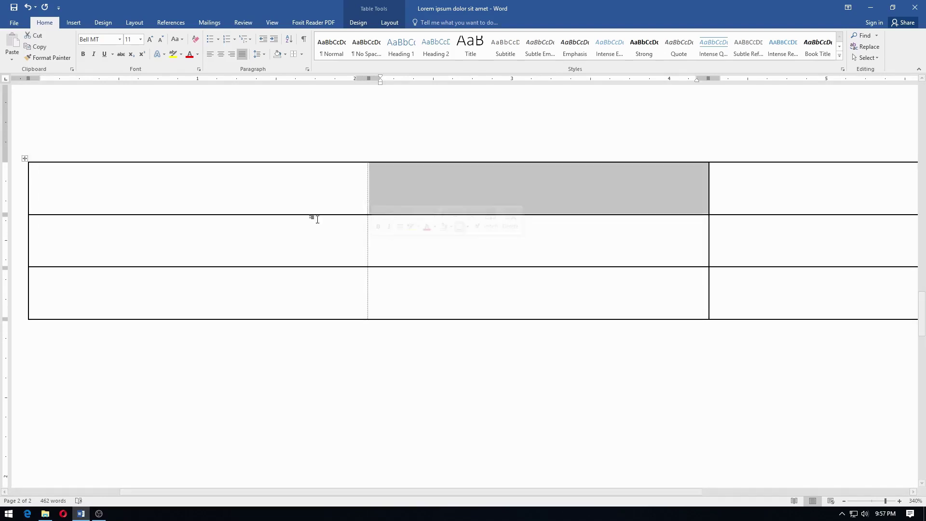
{"action": "left_click_drag", "start_coordinate": [341, 190], "coordinate": [428, 291]}
{"action": "left_click", "coordinate": [294, 160]}
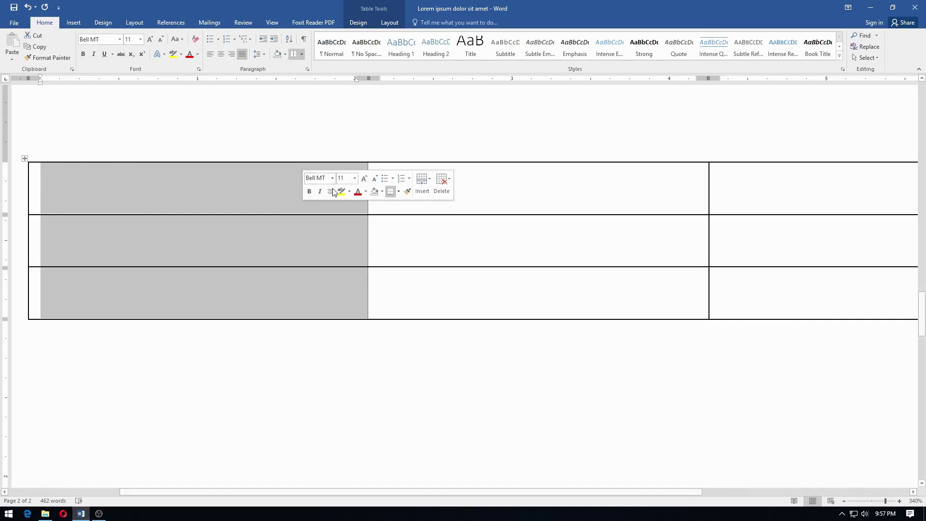
{"action": "left_click", "coordinate": [354, 198]}
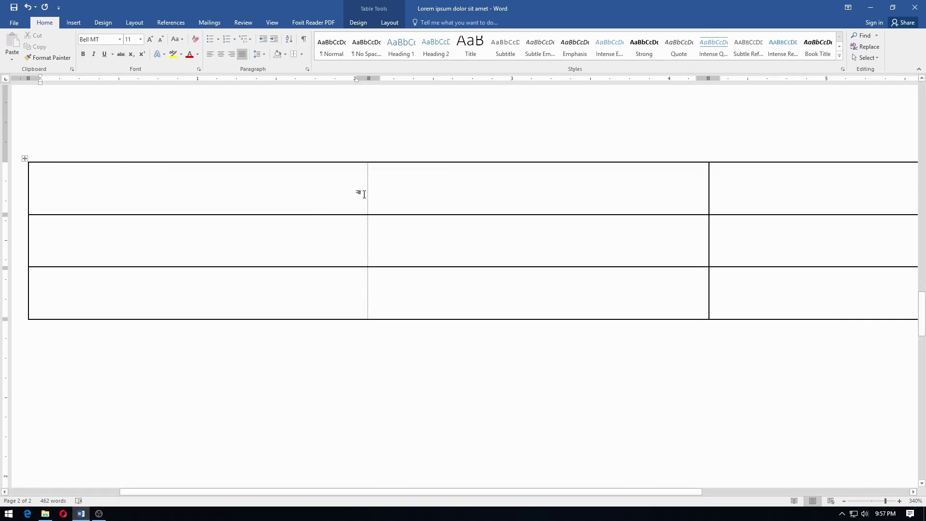
Step: Restore the Inside Vertical Border between the table's first two columns
{"action": "left_click", "coordinate": [301, 54]}
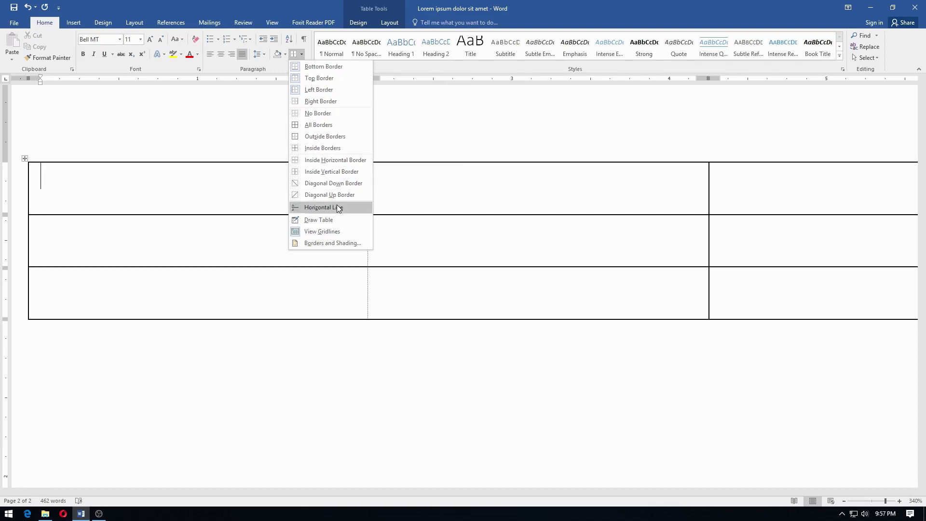
{"action": "left_click", "coordinate": [337, 175]}
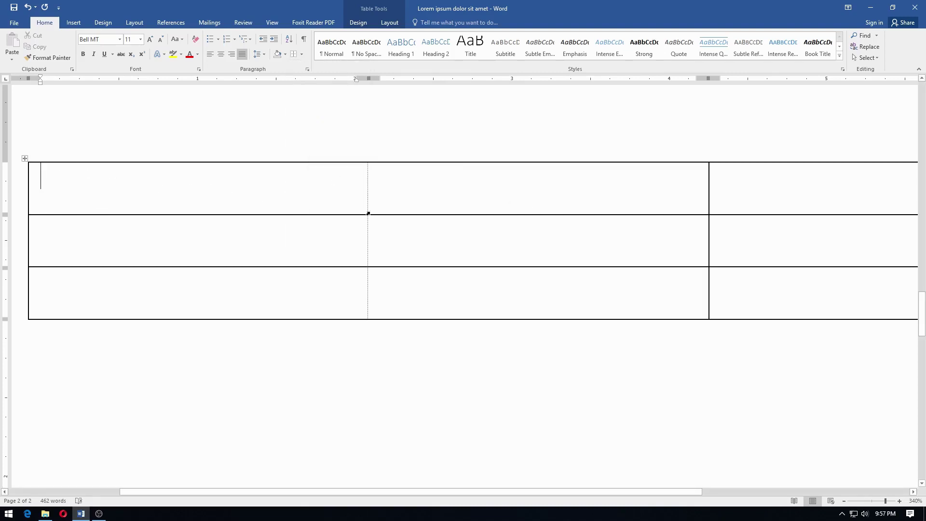
{"action": "left_click_drag", "start_coordinate": [290, 188], "coordinate": [486, 285]}
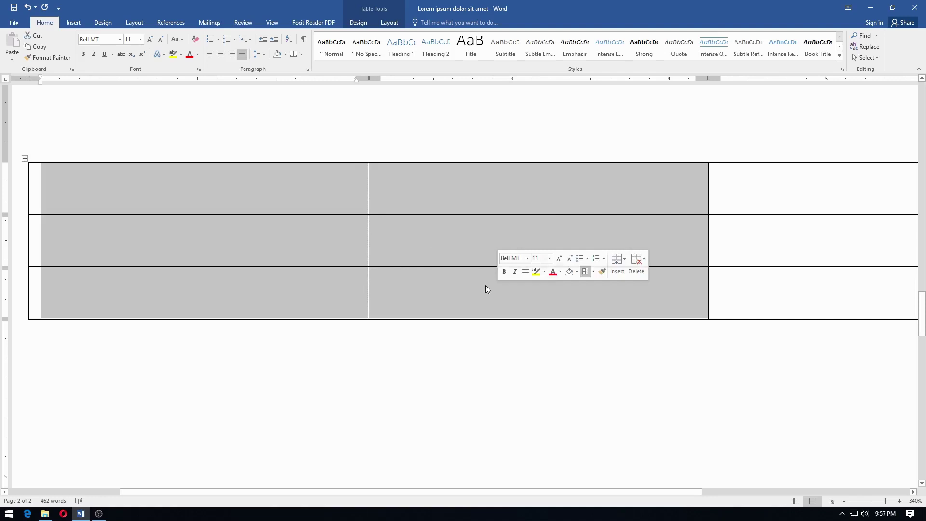
{"action": "left_click", "coordinate": [301, 54]}
{"action": "left_click", "coordinate": [319, 170]}
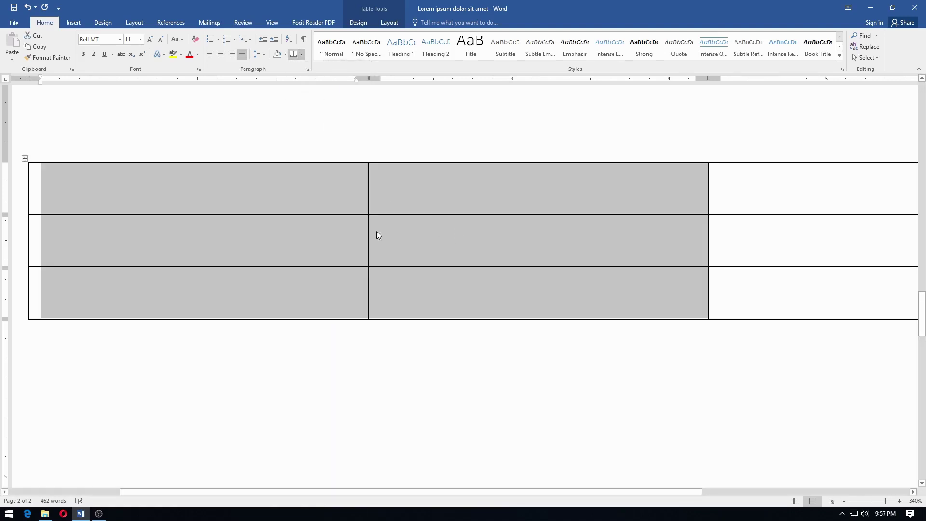
{"action": "left_click", "coordinate": [325, 199]}
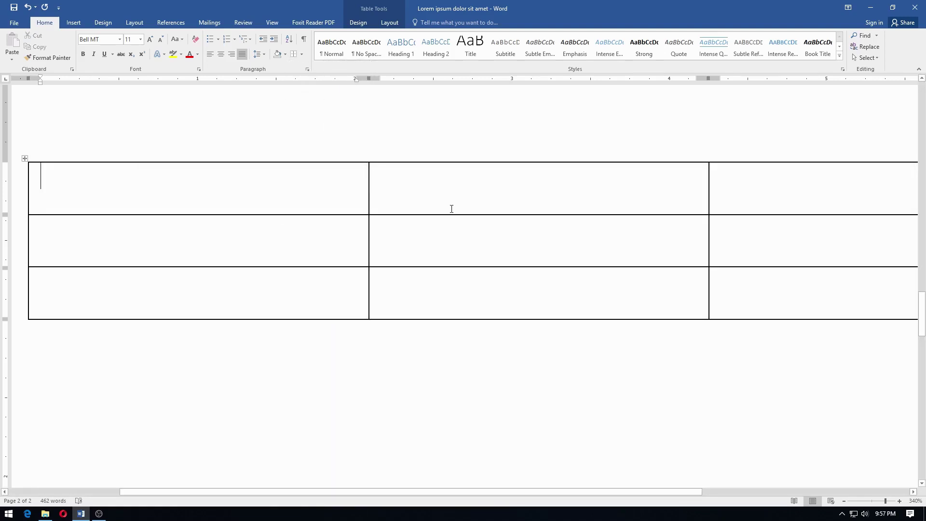
Step: Remove the Inside Horizontal Border from the table's first two columns
{"action": "left_click", "coordinate": [300, 54]}
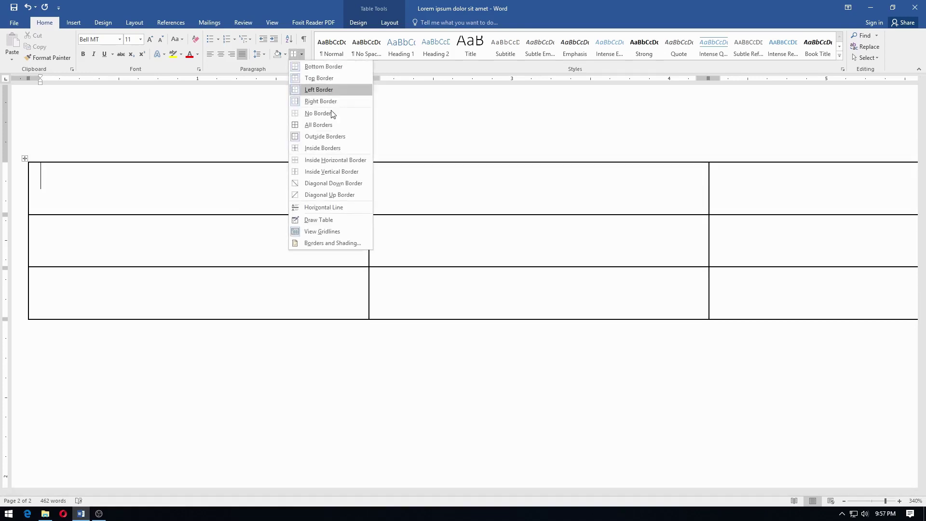
{"action": "left_click", "coordinate": [354, 161]}
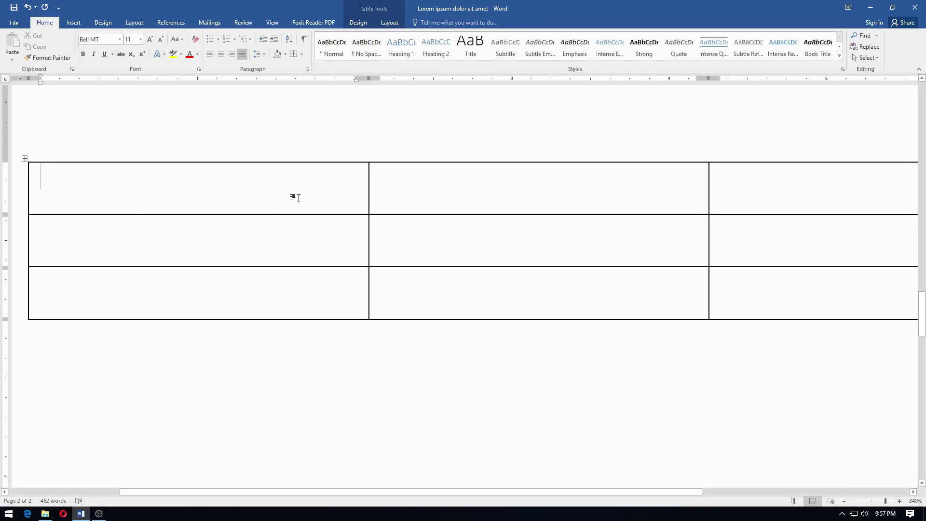
{"action": "left_click_drag", "start_coordinate": [298, 198], "coordinate": [548, 281]}
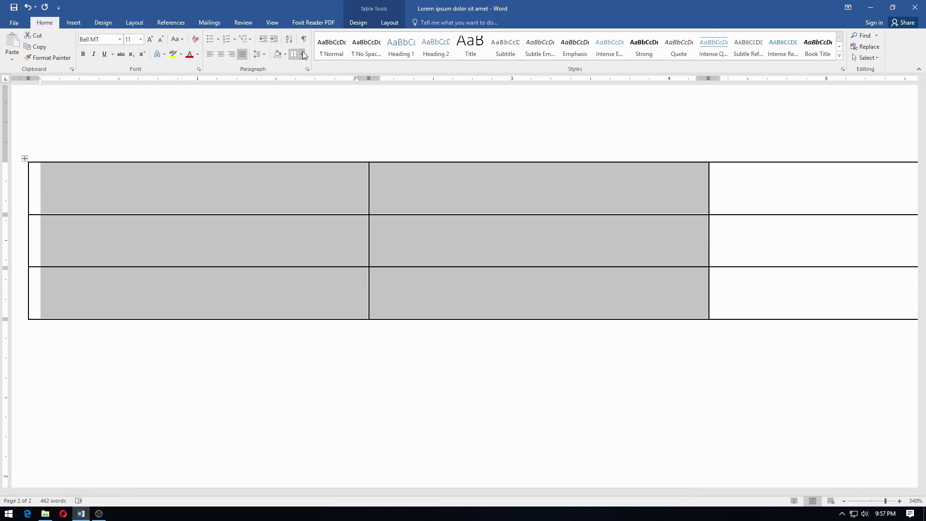
{"action": "left_click", "coordinate": [302, 54]}
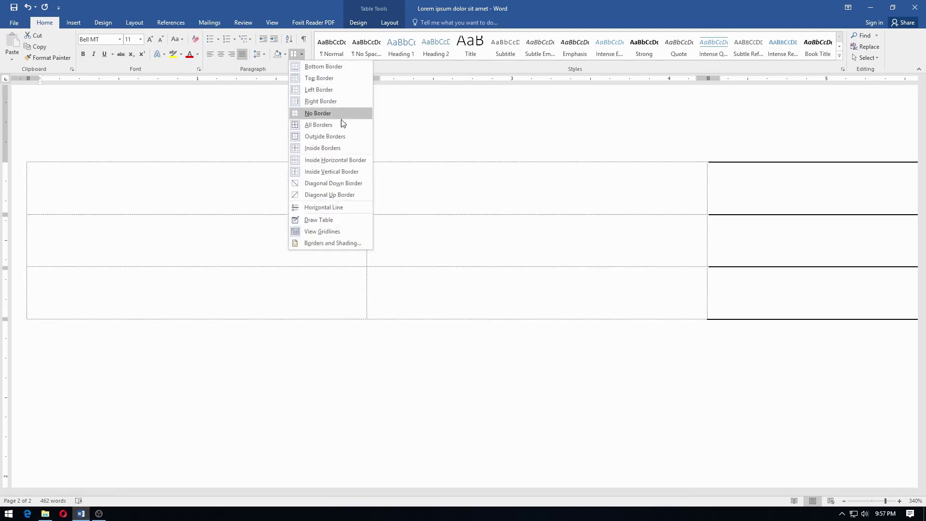
{"action": "left_click", "coordinate": [343, 160]}
{"action": "left_click", "coordinate": [432, 207]}
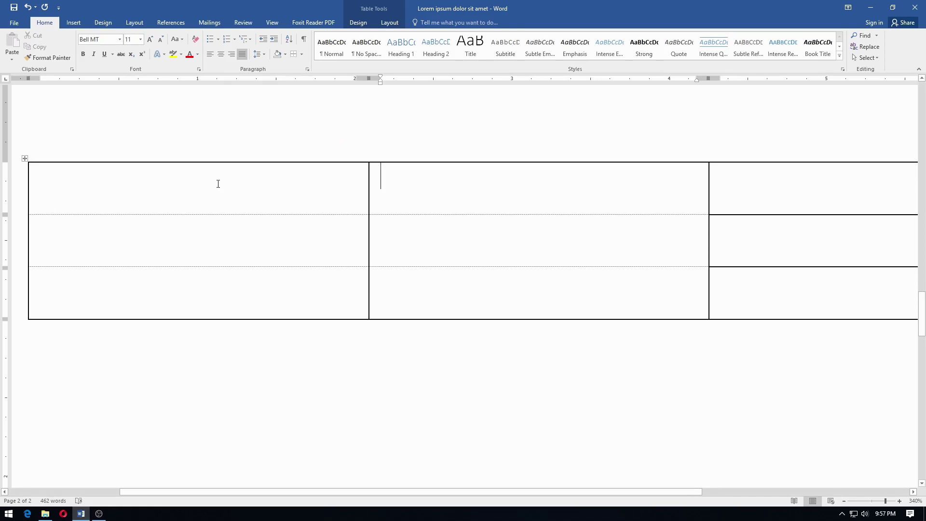
Step: Select the table's first two columns and add the Diagonal Down Border to their cells
{"action": "left_click", "coordinate": [301, 54]}
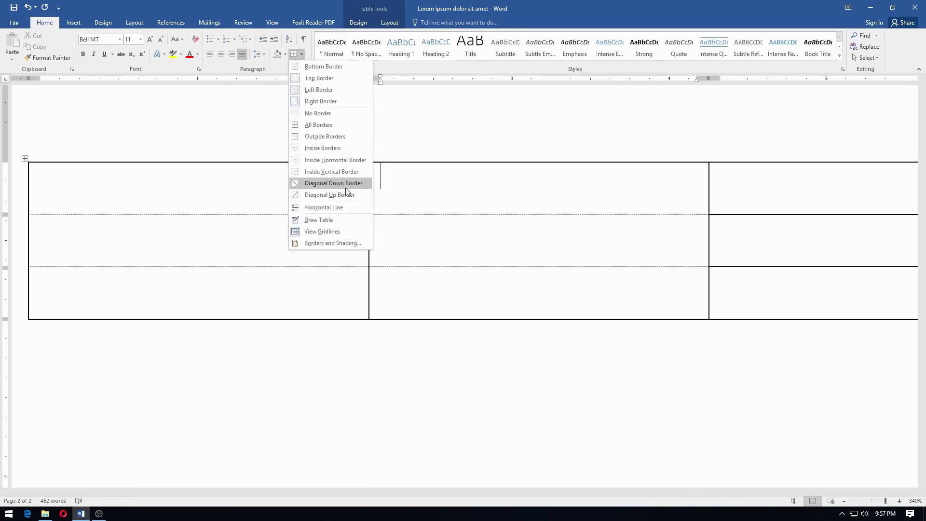
{"action": "left_click", "coordinate": [308, 198]}
{"action": "left_click_drag", "start_coordinate": [307, 198], "coordinate": [498, 301]}
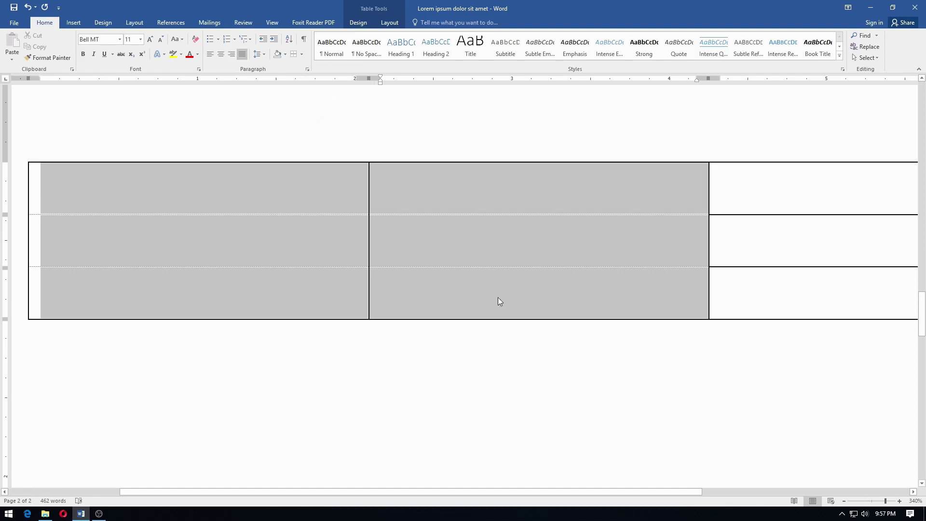
{"action": "left_click", "coordinate": [302, 53]}
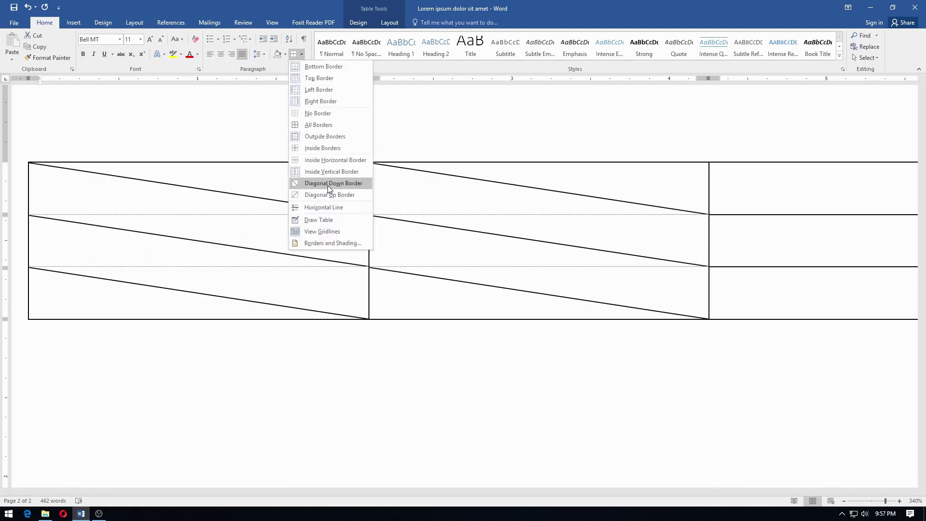
{"action": "left_click", "coordinate": [328, 185]}
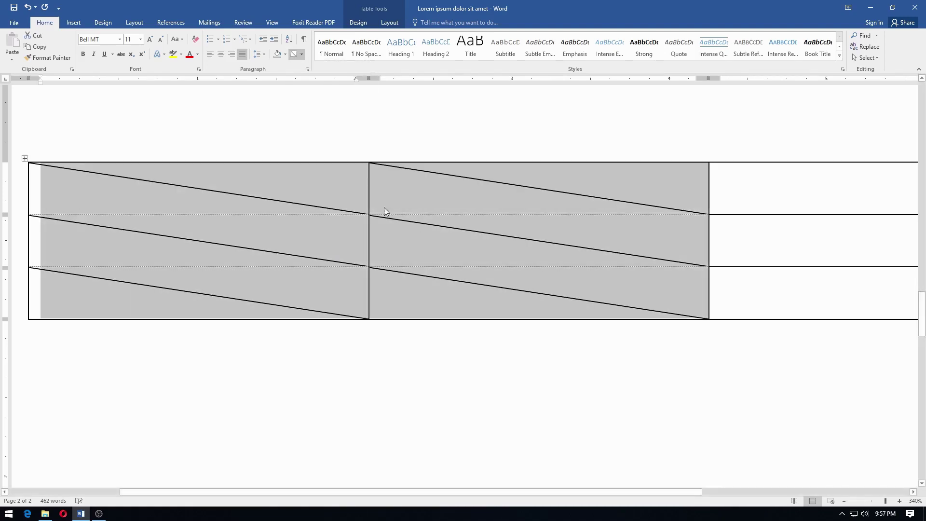
Step: Add the Diagonal Up Border to the selected cells of the first two columns
{"action": "left_click", "coordinate": [302, 54]}
{"action": "left_click", "coordinate": [336, 195]}
{"action": "left_click", "coordinate": [632, 192]}
{"action": "scroll", "coordinate": [629, 191], "scroll_direction": "down", "scroll_amount": 1}
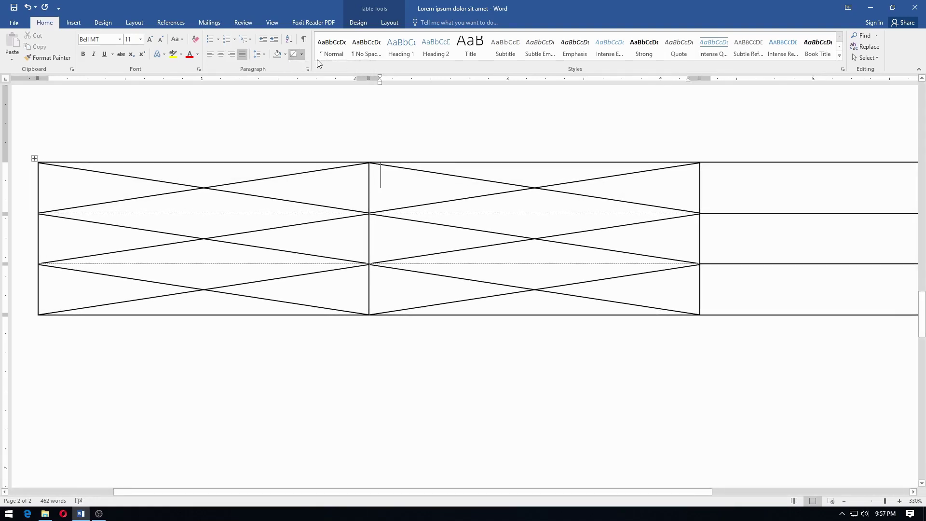
Step: Remove the Diagonal Down Border from the first row's middle cell only
{"action": "left_click", "coordinate": [302, 54]}
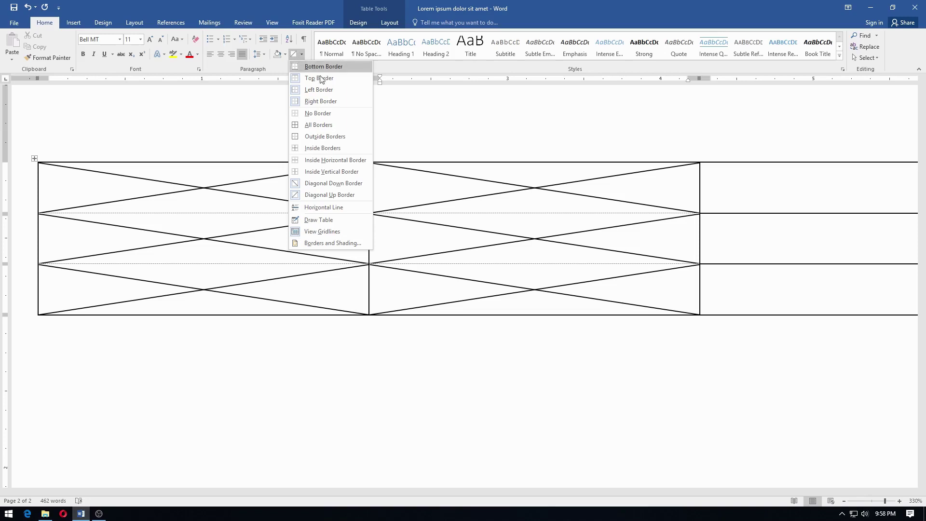
{"action": "left_click", "coordinate": [348, 187]}
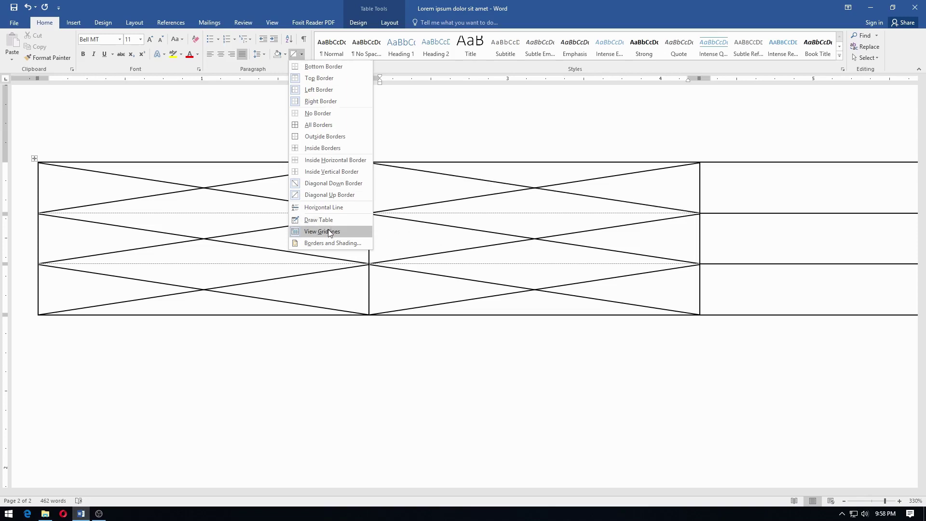
{"action": "left_click", "coordinate": [337, 160]}
{"action": "left_click", "coordinate": [333, 184]}
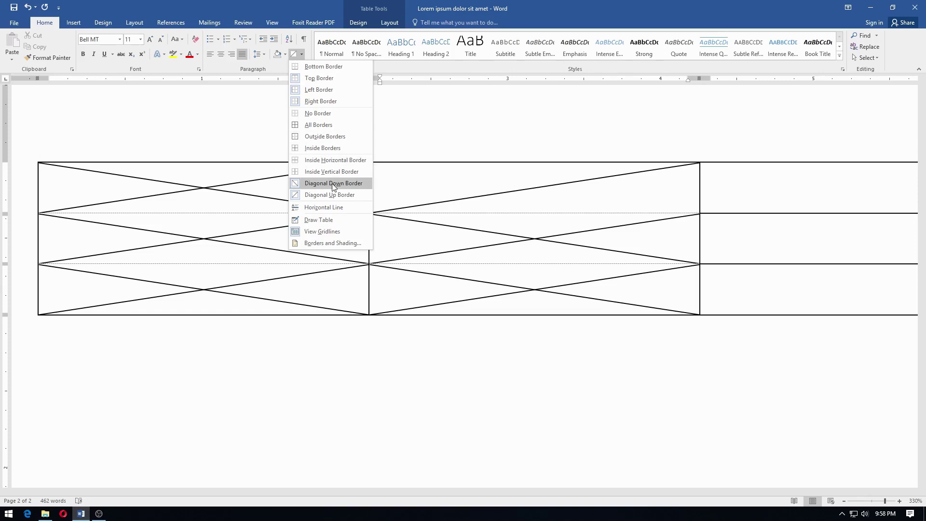
{"action": "left_click", "coordinate": [332, 184]}
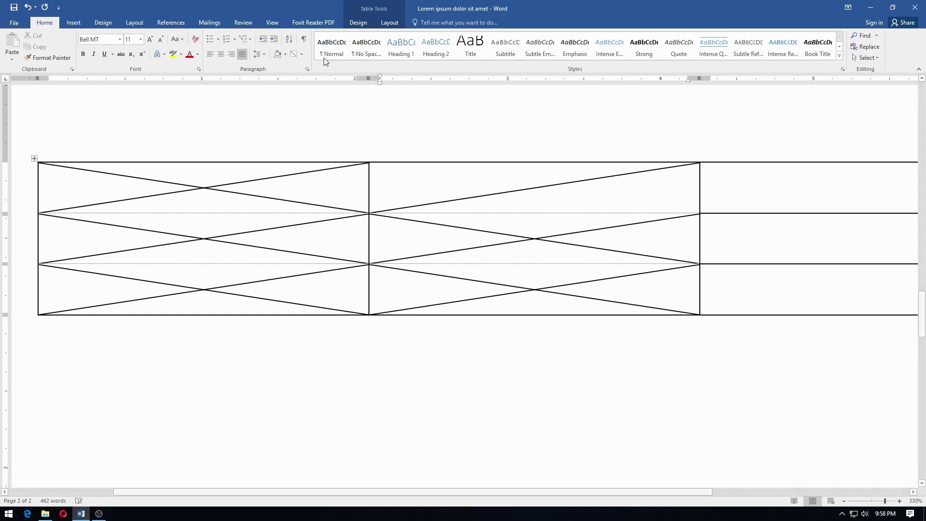
Step: Select the table's first two columns and clear all their remaining Diagonal Up and Diagonal Down borders
{"action": "left_click", "coordinate": [302, 54]}
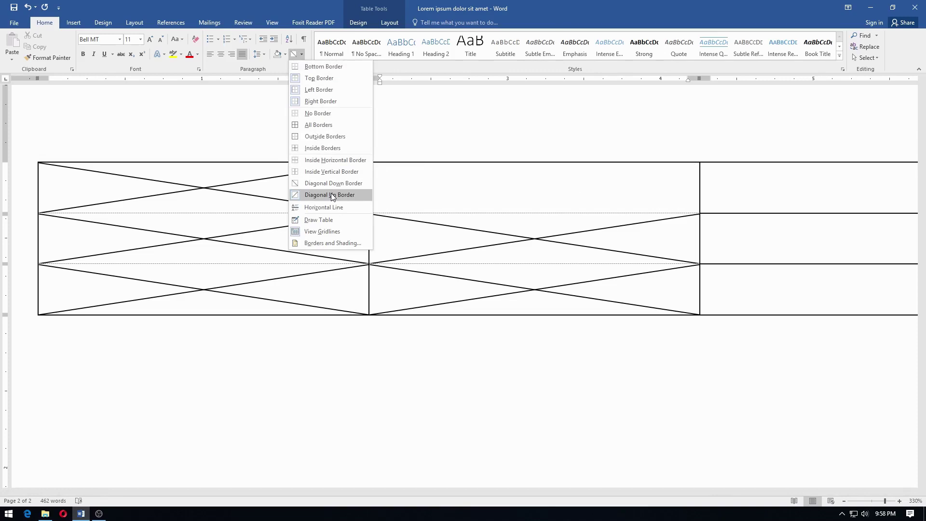
{"action": "left_click", "coordinate": [136, 193]}
{"action": "left_click_drag", "start_coordinate": [166, 178], "coordinate": [513, 306]}
{"action": "left_click", "coordinate": [301, 54]}
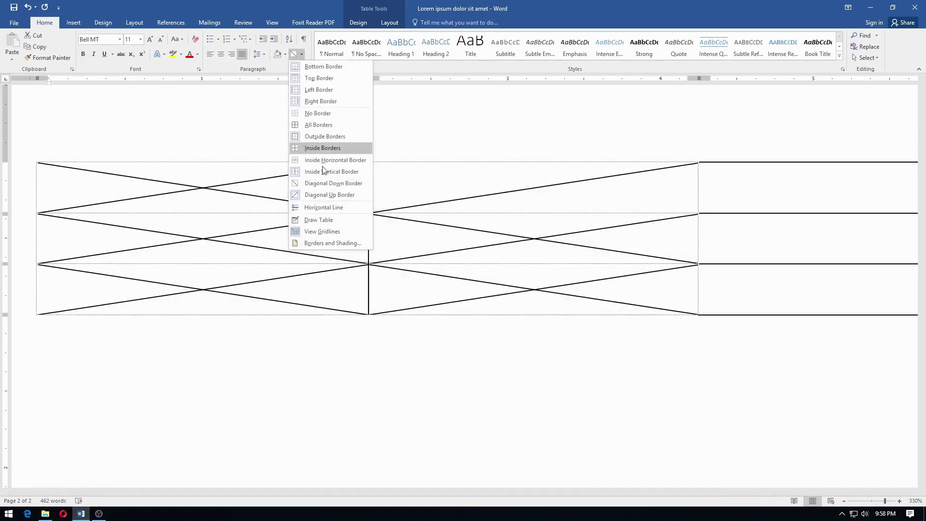
{"action": "left_click", "coordinate": [326, 195]}
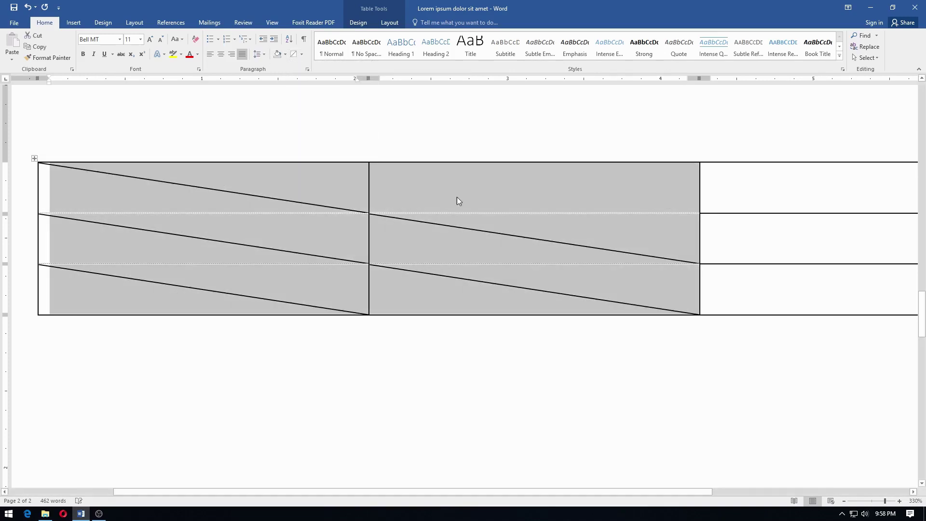
{"action": "left_click", "coordinate": [301, 55]}
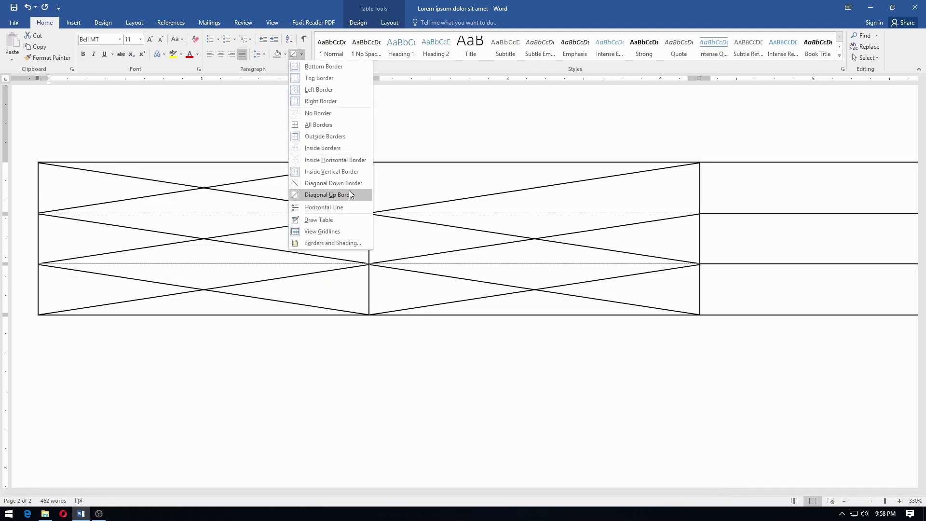
{"action": "left_click", "coordinate": [349, 189]}
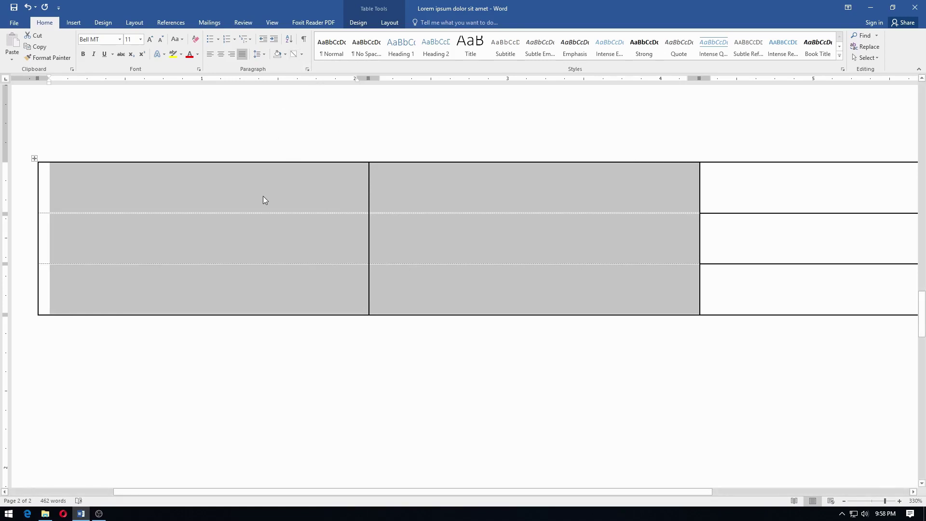
{"action": "left_click_drag", "start_coordinate": [262, 195], "coordinate": [435, 294]}
{"action": "left_click", "coordinate": [264, 54]}
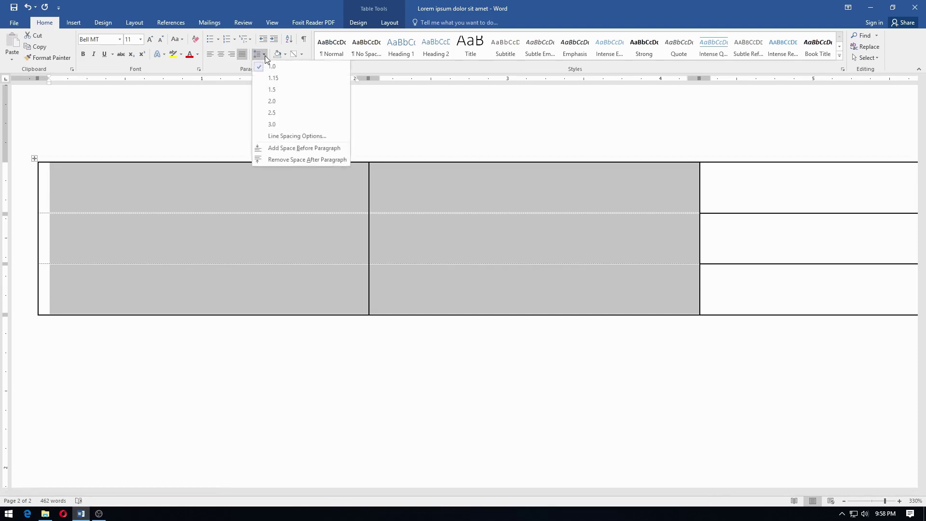
{"action": "left_click", "coordinate": [301, 54]}
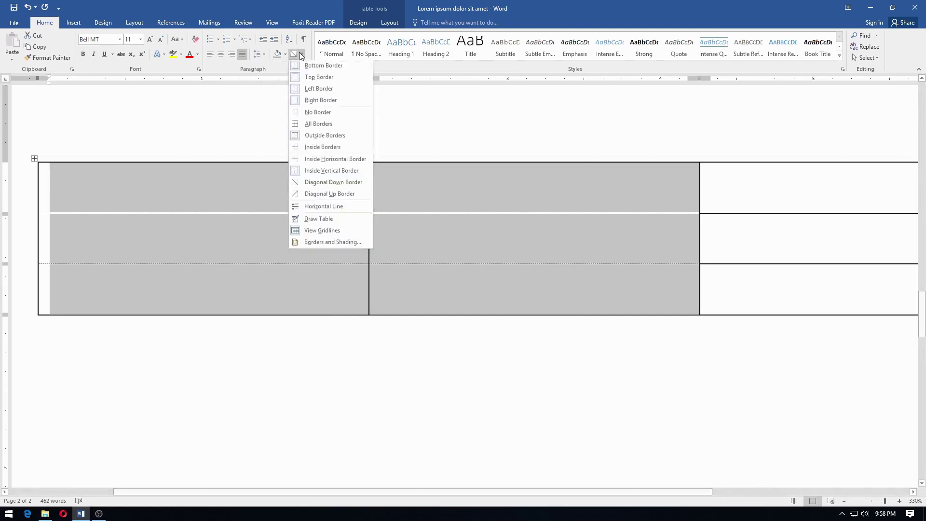
{"action": "left_click", "coordinate": [318, 215]}
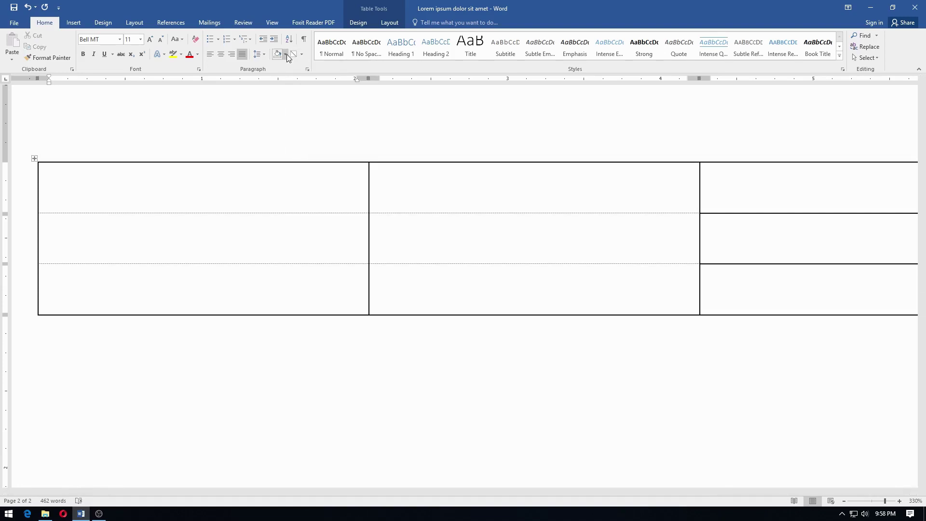
{"action": "left_click_drag", "start_coordinate": [279, 198], "coordinate": [439, 284]}
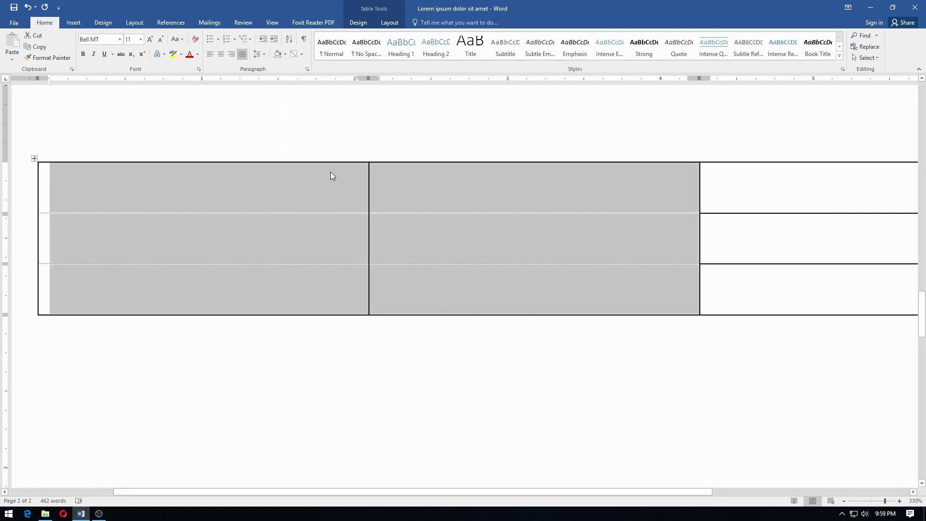
{"action": "left_click", "coordinate": [331, 173]}
{"action": "left_click", "coordinate": [301, 54]}
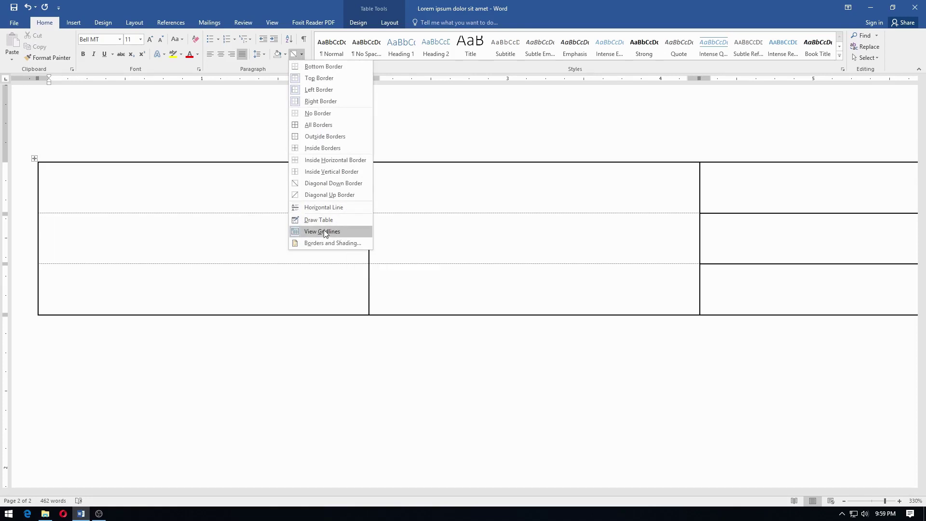
{"action": "left_click", "coordinate": [181, 212]}
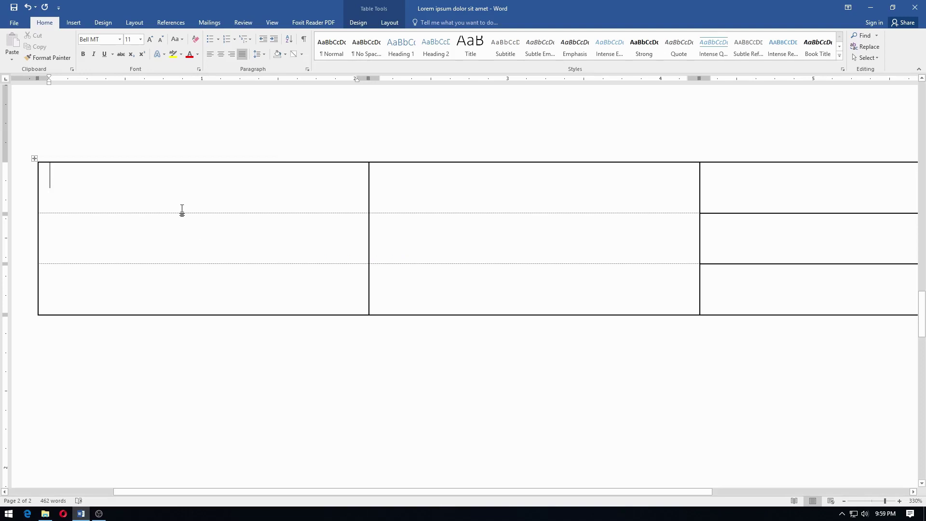
Step: Switch off View Gridlines to hide the dotted row guides in the table's first two columns
{"action": "scroll", "coordinate": [193, 225], "scroll_direction": "up", "scroll_amount": 17}
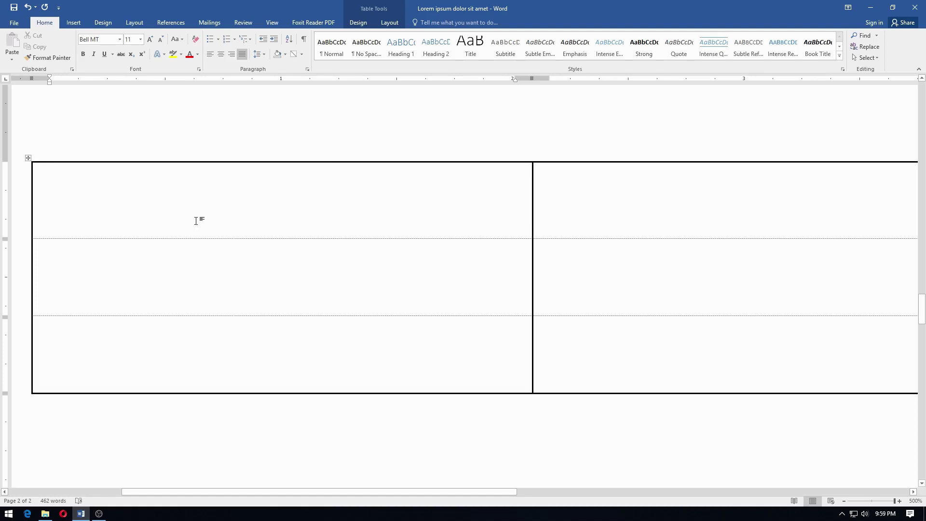
{"action": "left_click_drag", "start_coordinate": [196, 221], "coordinate": [636, 347]}
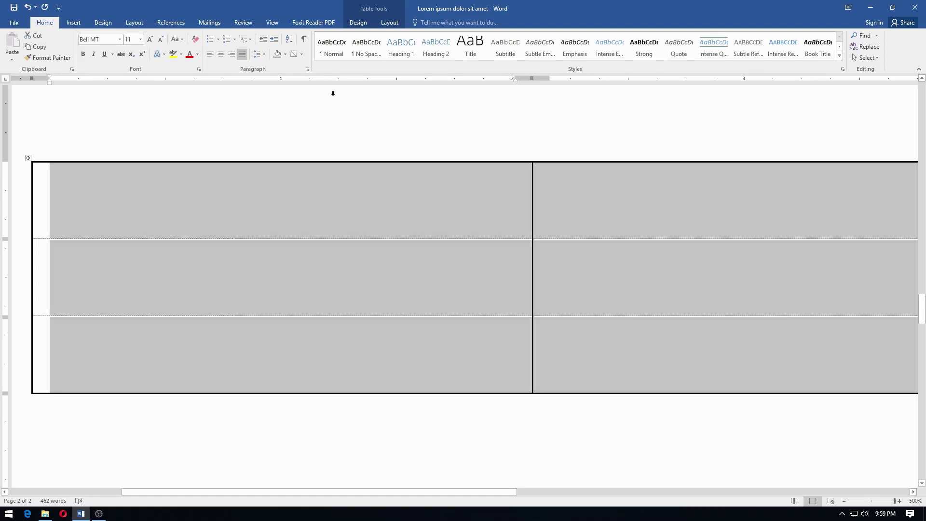
{"action": "left_click", "coordinate": [301, 54]}
{"action": "left_click", "coordinate": [323, 232]}
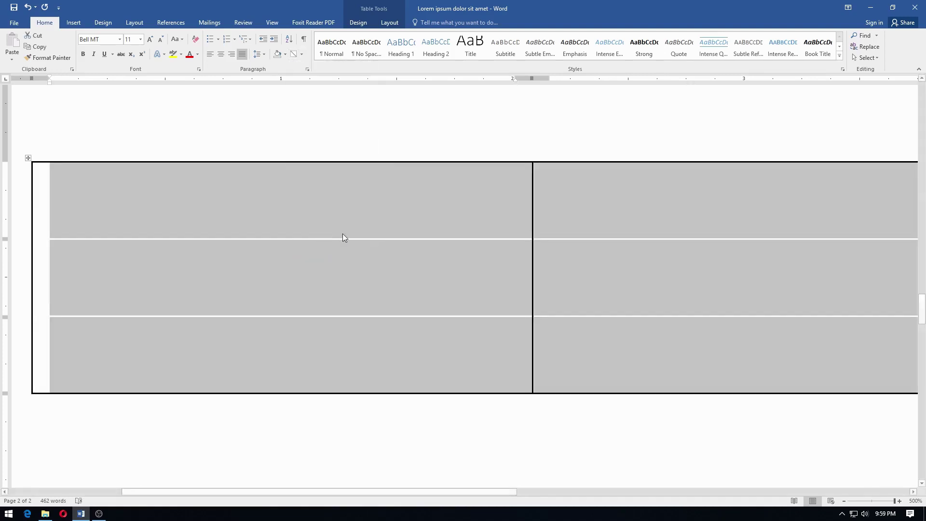
{"action": "left_click", "coordinate": [422, 244]}
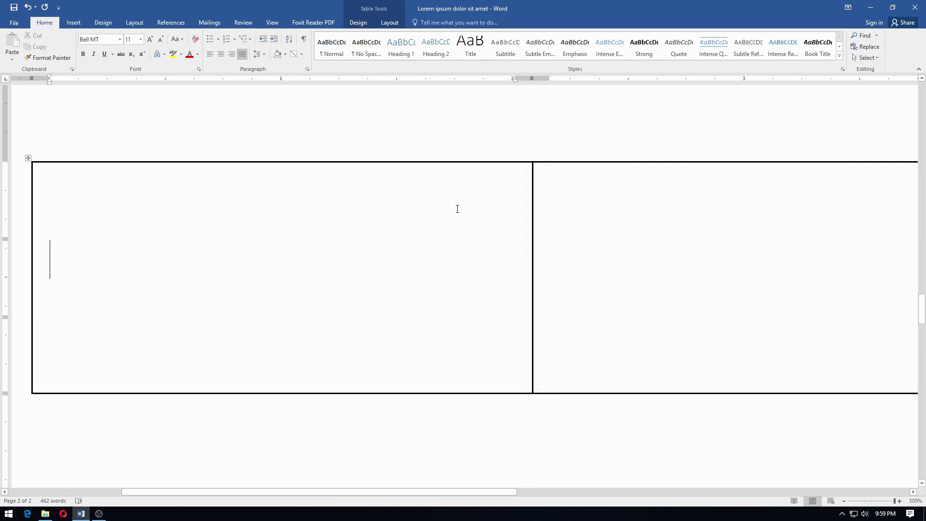
Step: Switch View Gridlines back on to show the dotted row guides inside the table
{"action": "left_click", "coordinate": [357, 194]}
{"action": "left_click", "coordinate": [316, 252]}
{"action": "left_click", "coordinate": [278, 339]}
{"action": "left_click", "coordinate": [605, 348]}
{"action": "left_click", "coordinate": [621, 195]}
{"action": "left_click", "coordinate": [301, 54]}
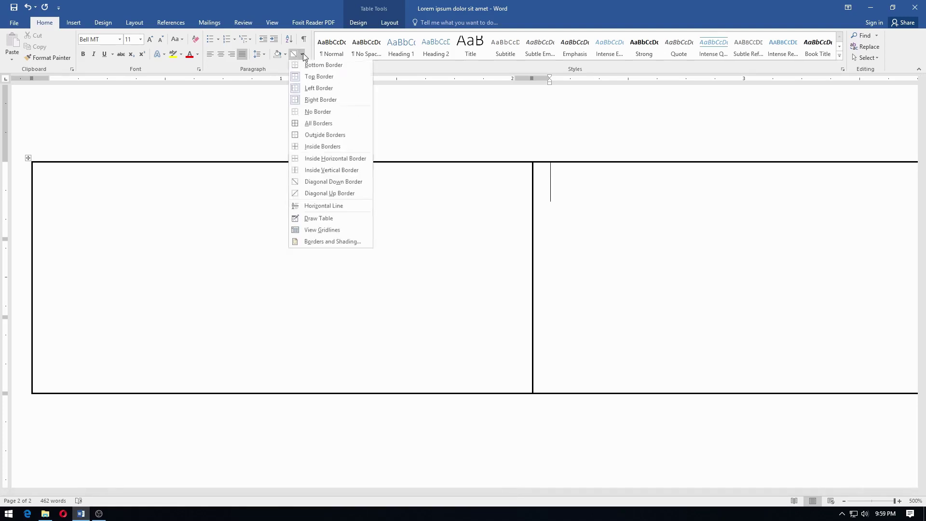
{"action": "left_click", "coordinate": [346, 232]}
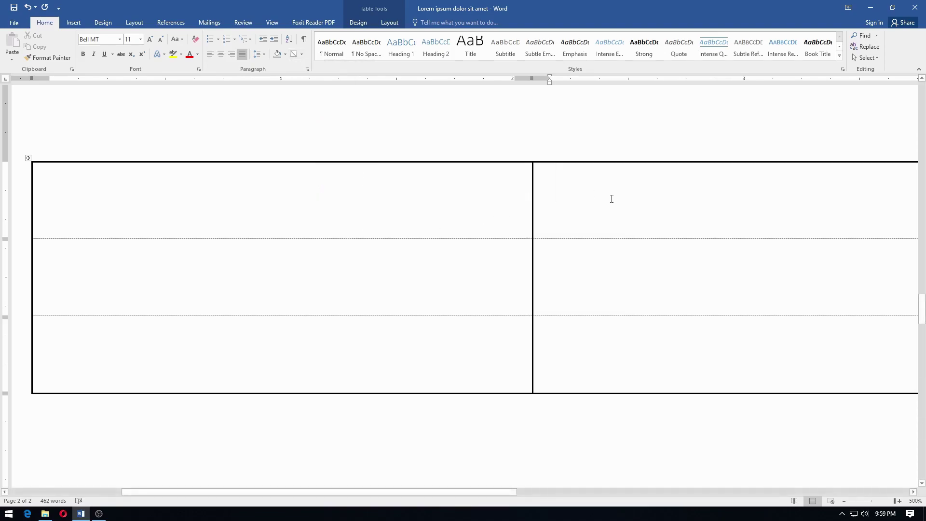
Step: Shade the first body paragraph below the horizontal line with the medium blue theme color
{"action": "scroll", "coordinate": [611, 199], "scroll_direction": "down", "scroll_amount": 1}
{"action": "scroll", "coordinate": [611, 199], "scroll_direction": "down", "scroll_amount": 20}
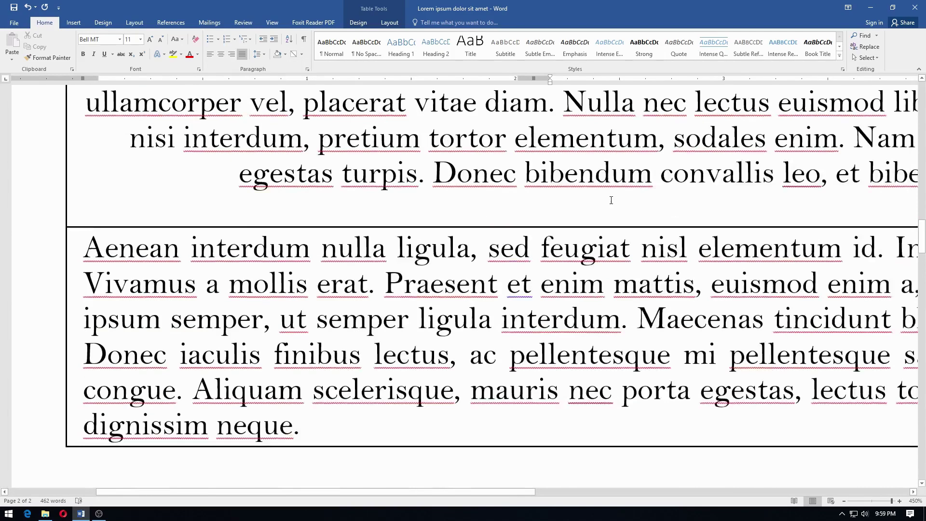
{"action": "scroll", "coordinate": [611, 201], "scroll_direction": "down", "scroll_amount": 8}
{"action": "scroll", "coordinate": [388, 122], "scroll_direction": "up", "scroll_amount": 10}
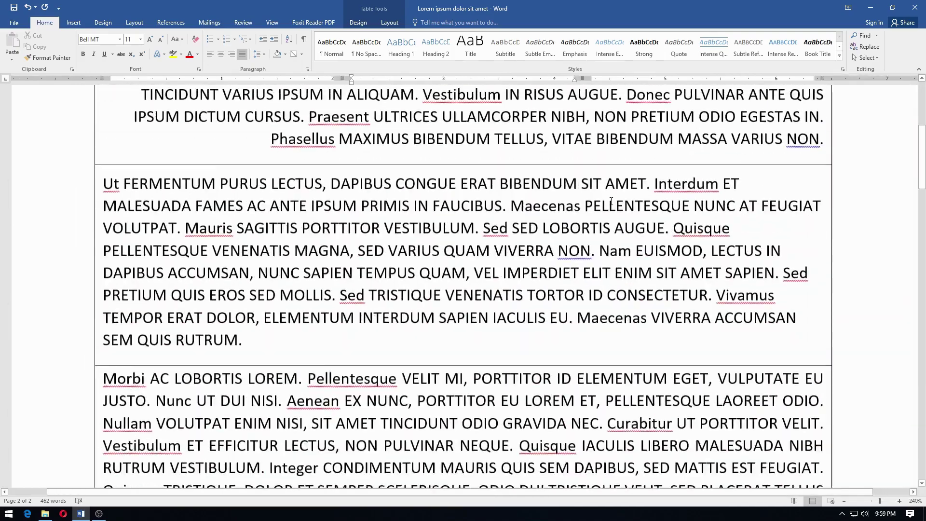
{"action": "scroll", "coordinate": [389, 122], "scroll_direction": "up", "scroll_amount": 4}
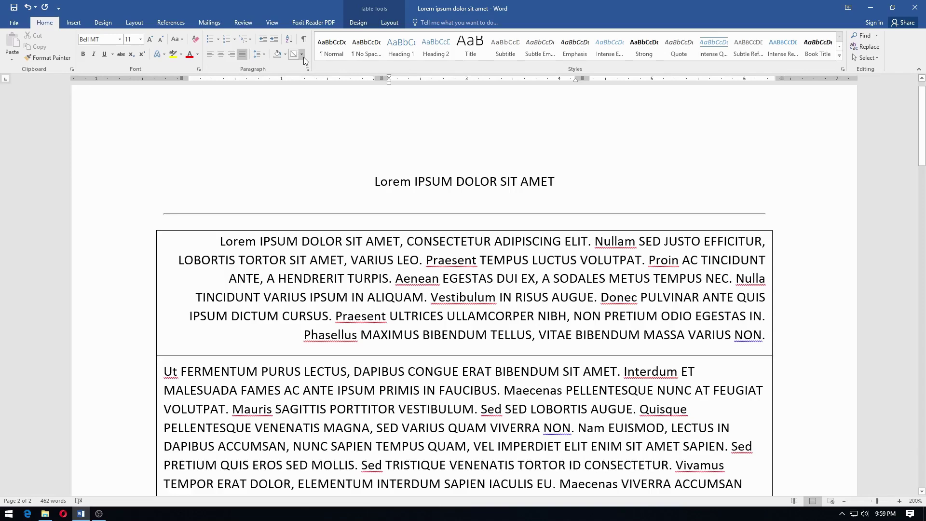
{"action": "scroll", "coordinate": [353, 194], "scroll_direction": "down", "scroll_amount": 3}
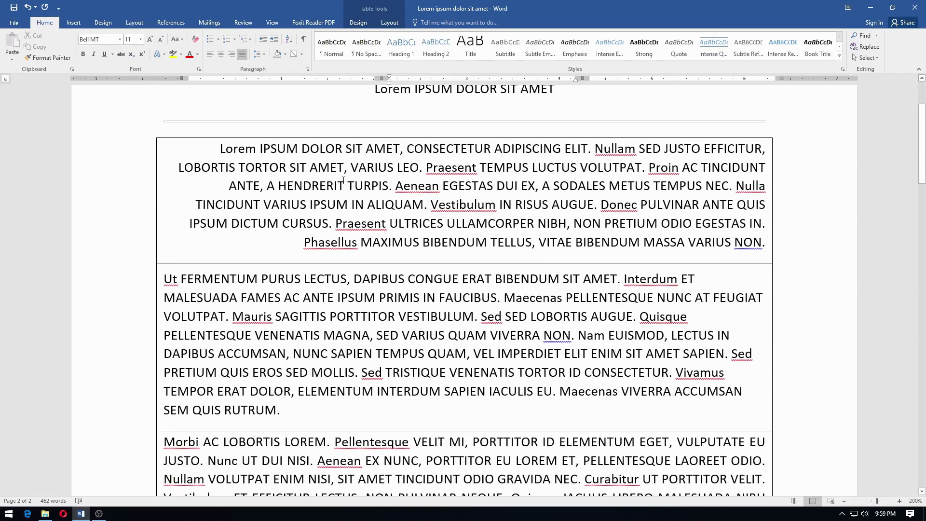
{"action": "scroll", "coordinate": [343, 177], "scroll_direction": "up", "scroll_amount": 4}
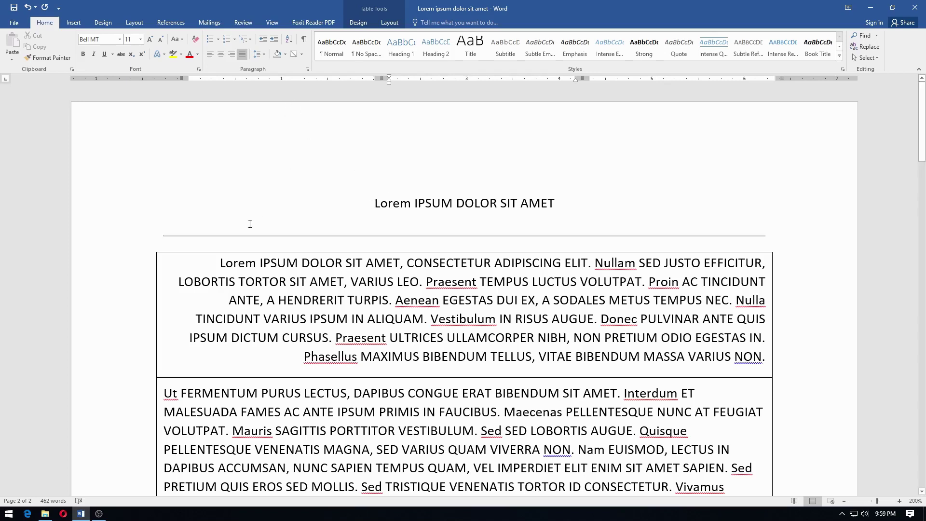
{"action": "left_click", "coordinate": [228, 261]}
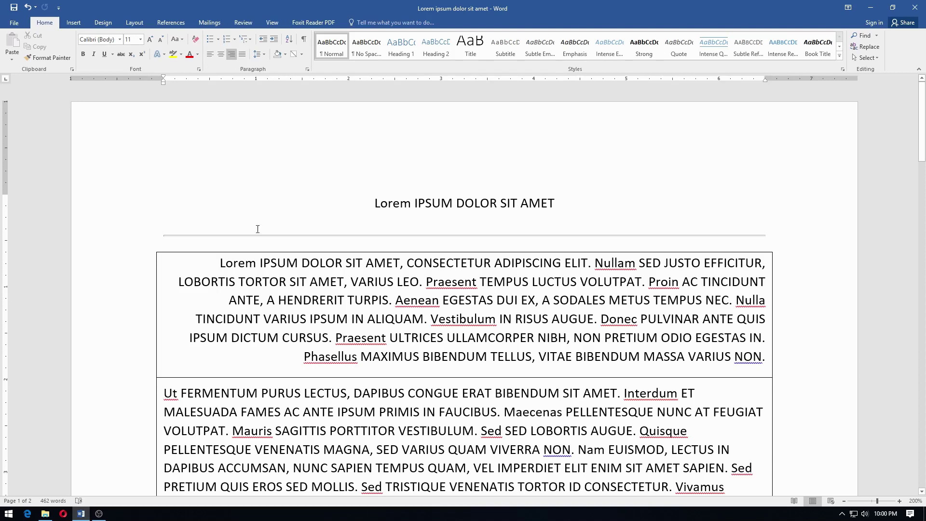
{"action": "left_click", "coordinate": [285, 56]}
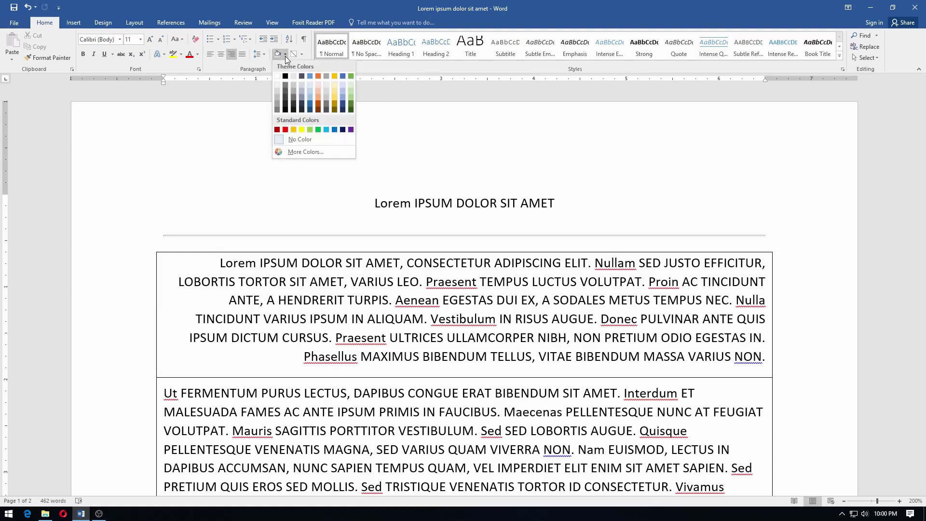
{"action": "left_click", "coordinate": [309, 76]}
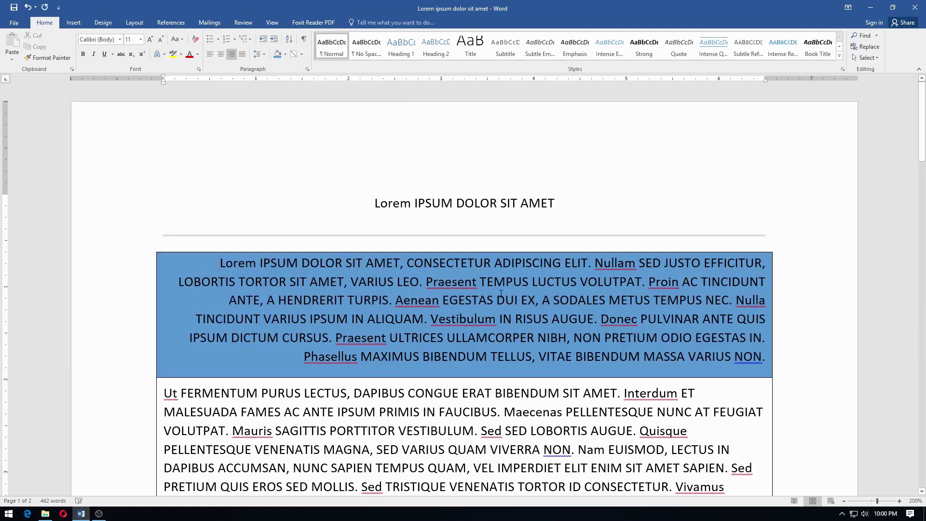
Step: Shade the second body paragraph, beginning "Ut FERMENTUM", with a light gold theme color
{"action": "scroll", "coordinate": [320, 245], "scroll_direction": "down", "scroll_amount": 5}
{"action": "scroll", "coordinate": [320, 245], "scroll_direction": "up", "scroll_amount": 4}
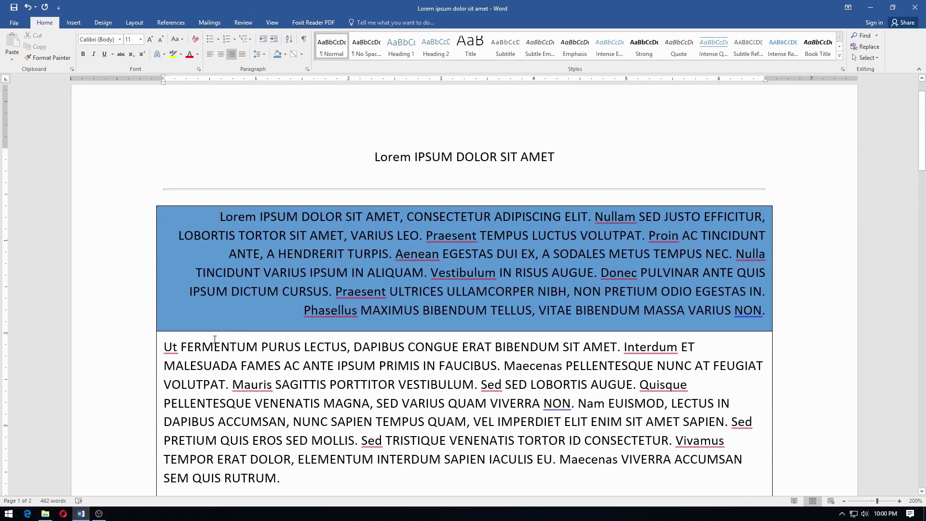
{"action": "scroll", "coordinate": [304, 207], "scroll_direction": "down", "scroll_amount": 6}
{"action": "scroll", "coordinate": [288, 167], "scroll_direction": "up", "scroll_amount": 1}
{"action": "left_click", "coordinate": [290, 169]}
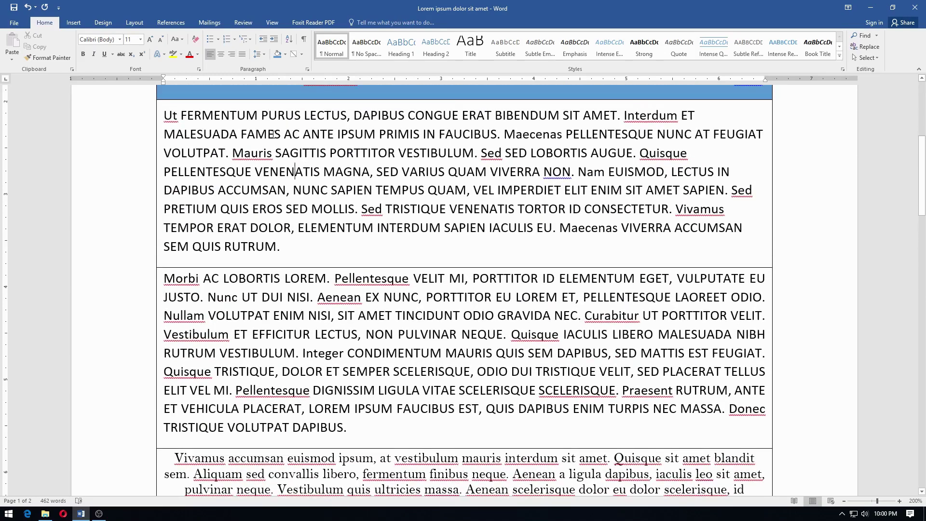
{"action": "left_click", "coordinate": [285, 54]}
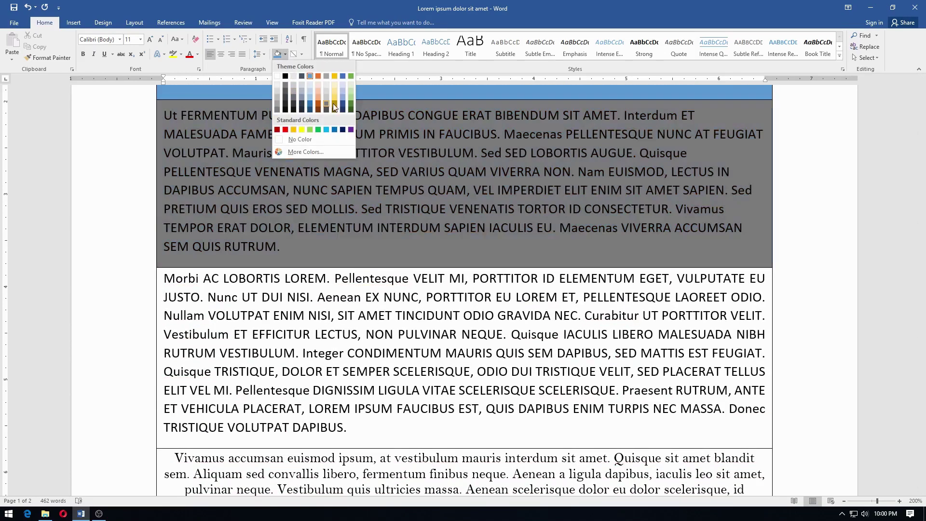
{"action": "left_click", "coordinate": [336, 100]}
Step: Shade the document's title line "Lorem IPSUM DOLOR SIT AMET" with standard yellow
{"action": "scroll", "coordinate": [366, 193], "scroll_direction": "up", "scroll_amount": 5}
{"action": "left_click", "coordinate": [399, 202]}
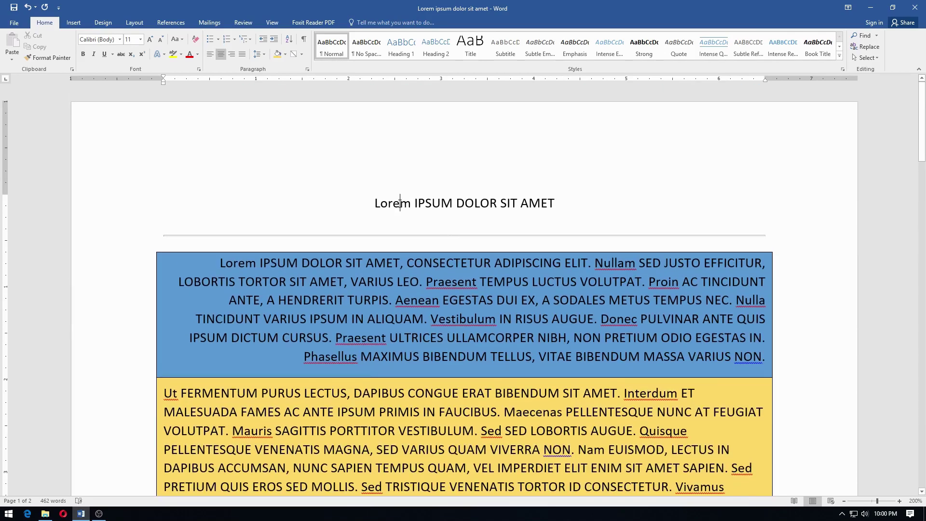
{"action": "left_click", "coordinate": [285, 54]}
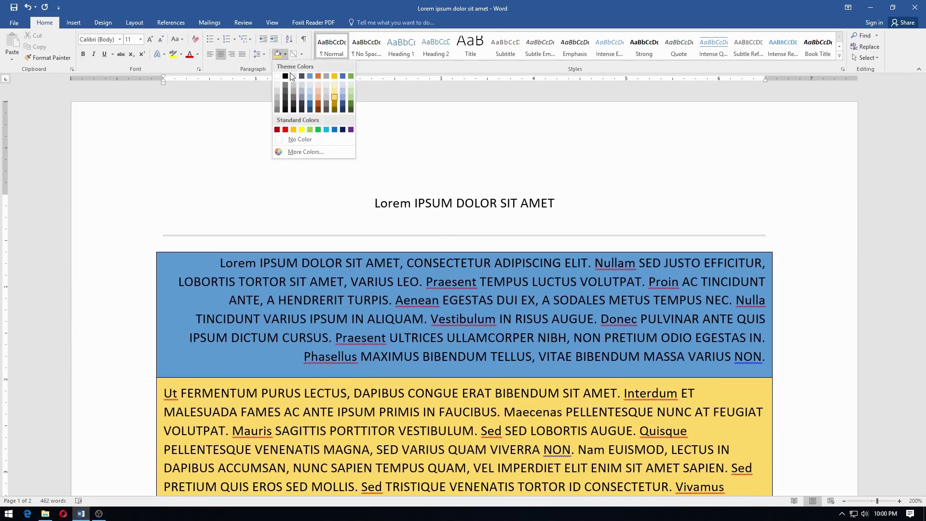
{"action": "left_click", "coordinate": [302, 130]}
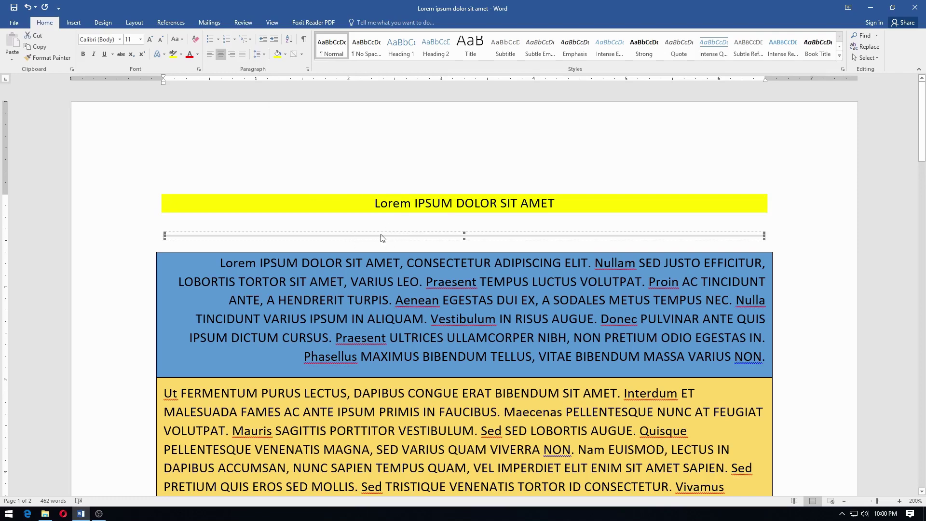
Step: Apply All Borders to only the text from "Morbi" through "SIT AMET" in the third body paragraph
{"action": "scroll", "coordinate": [490, 227], "scroll_direction": "down", "scroll_amount": 6}
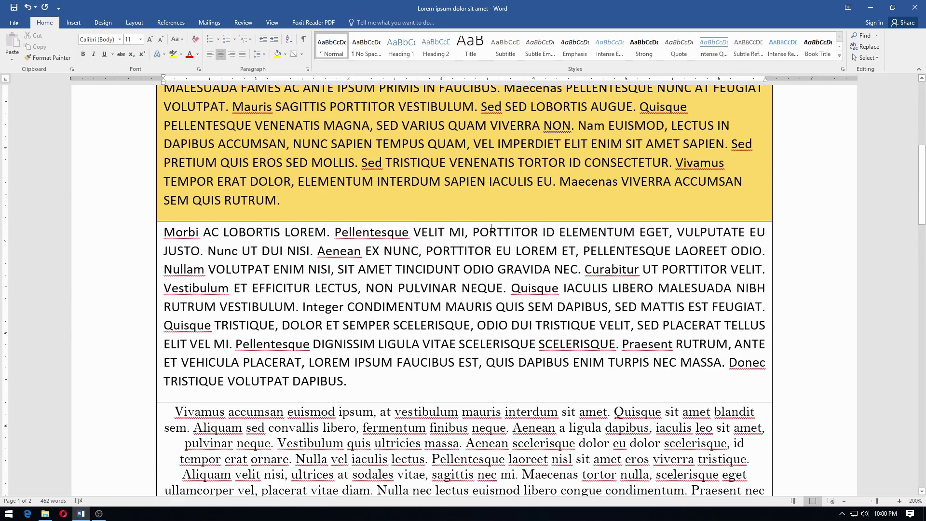
{"action": "left_click", "coordinate": [162, 235]}
{"action": "scroll", "coordinate": [166, 233], "scroll_direction": "up", "scroll_amount": 12, "text": "ctrl"}
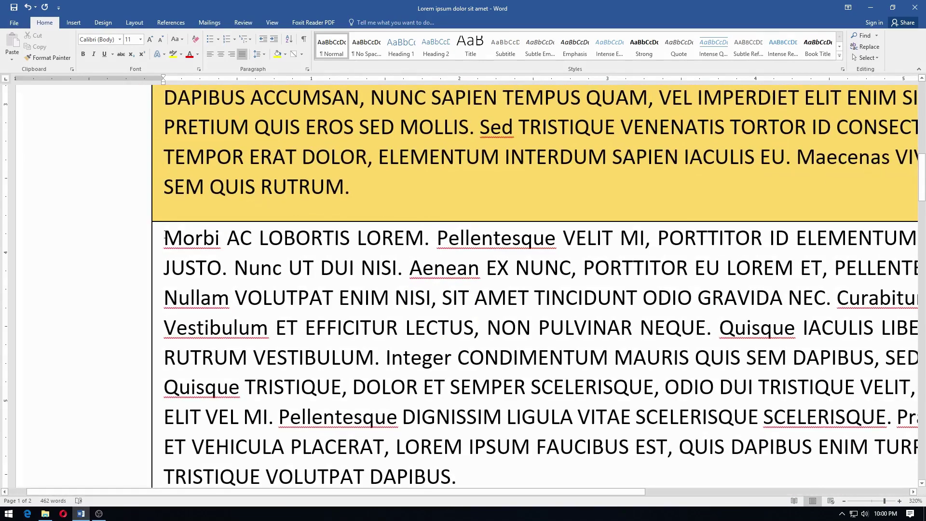
{"action": "left_click_drag", "start_coordinate": [164, 237], "coordinate": [527, 297]}
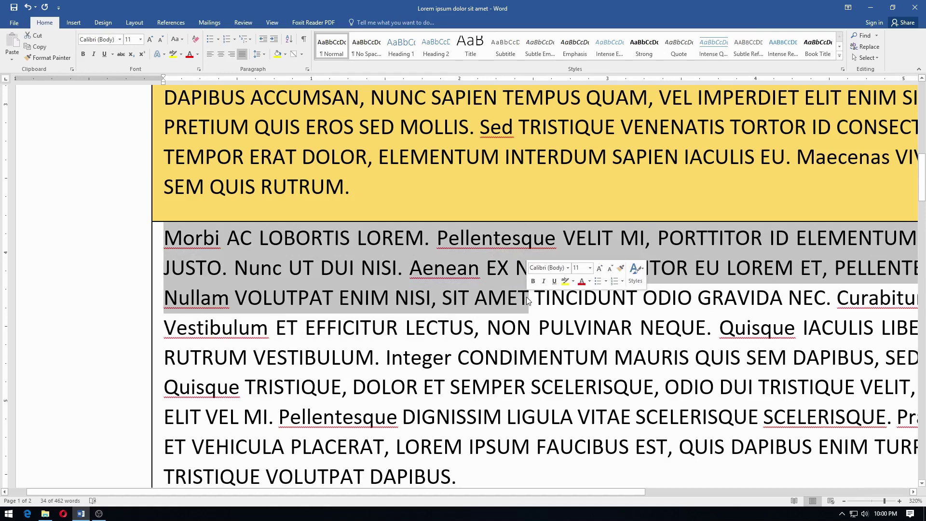
{"action": "left_click", "coordinate": [301, 54]}
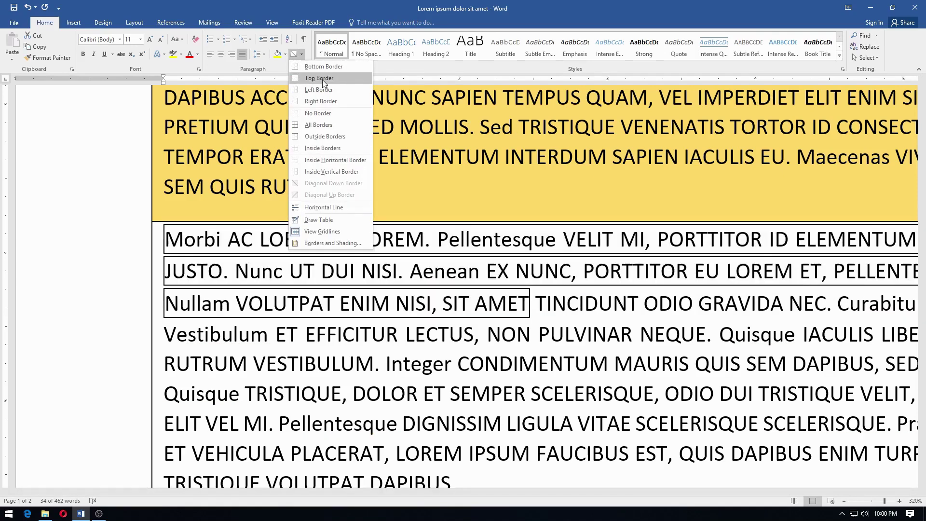
{"action": "left_click", "coordinate": [332, 125]}
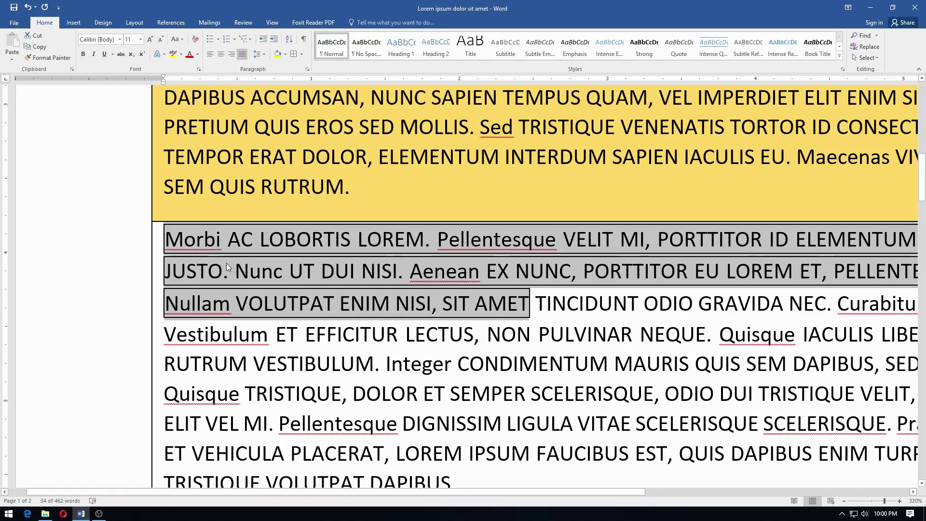
{"action": "left_click", "coordinate": [561, 345]}
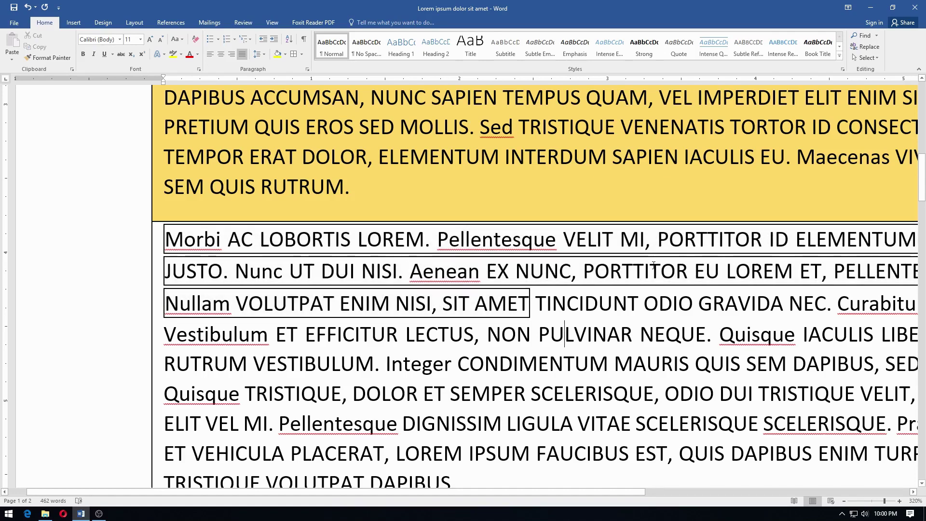
Step: Apply the same All Borders setting to the text from "PULVINAR NEQUE" to the end of the third body paragraph
{"action": "scroll", "coordinate": [653, 264], "scroll_direction": "down", "scroll_amount": 4, "text": "ctrl"}
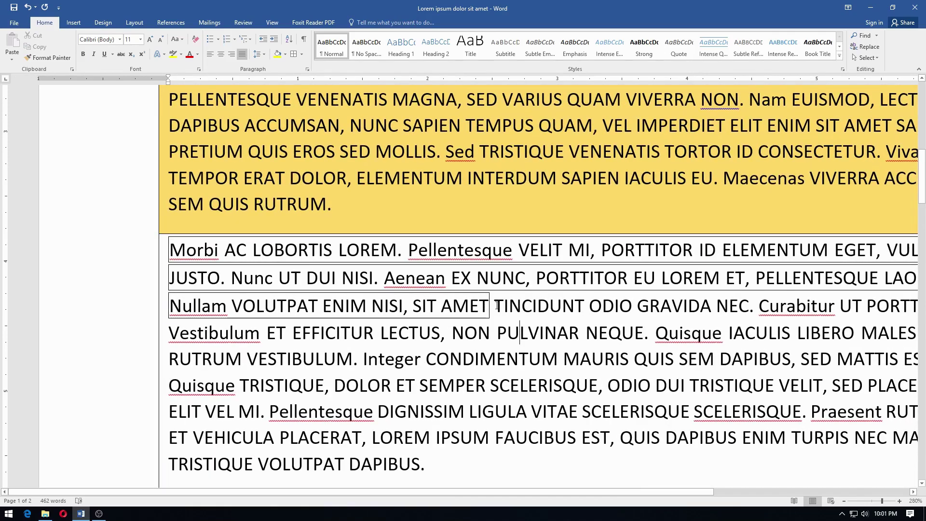
{"action": "left_click_drag", "start_coordinate": [496, 304], "coordinate": [429, 462]}
{"action": "left_click_drag", "start_coordinate": [497, 333], "coordinate": [429, 461]}
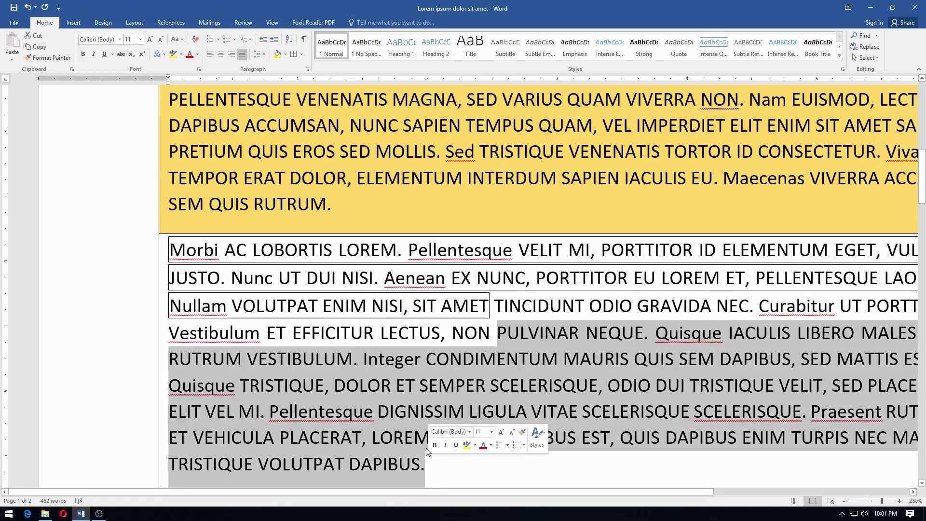
{"action": "left_click", "coordinate": [293, 54]}
{"action": "left_click", "coordinate": [511, 333]}
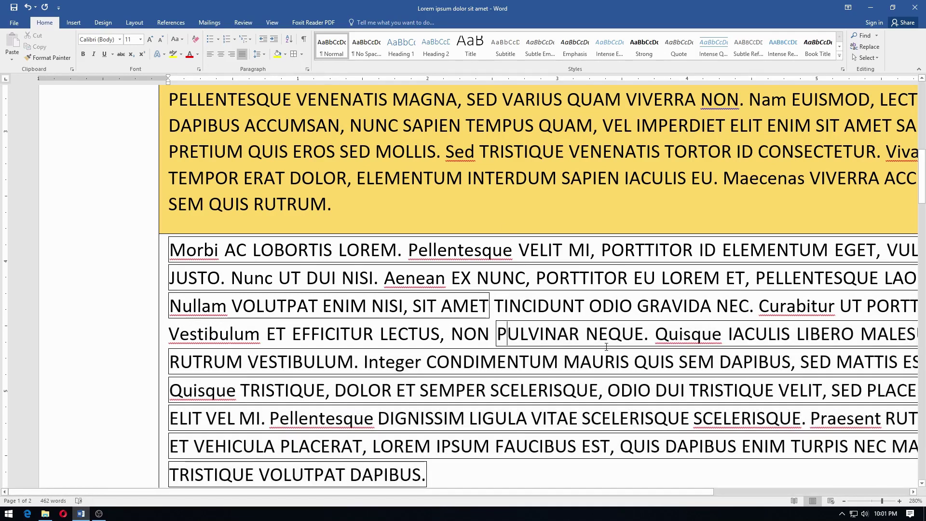
Step: Shade the unbordered text from "TINCIDUNT" through "LECTUS, NON" in the third body paragraph with standard red
{"action": "scroll", "coordinate": [608, 337], "scroll_direction": "up", "scroll_amount": 1}
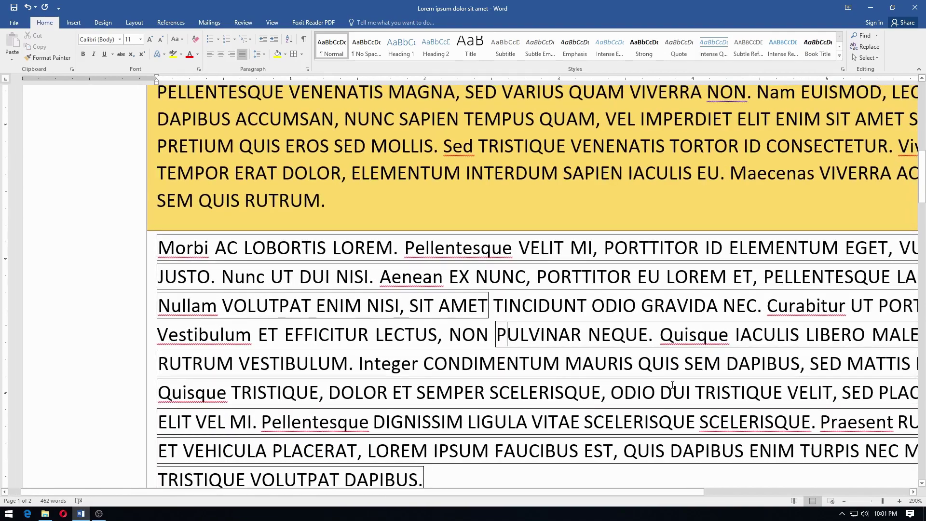
{"action": "left_click_drag", "start_coordinate": [449, 491], "coordinate": [214, 223]}
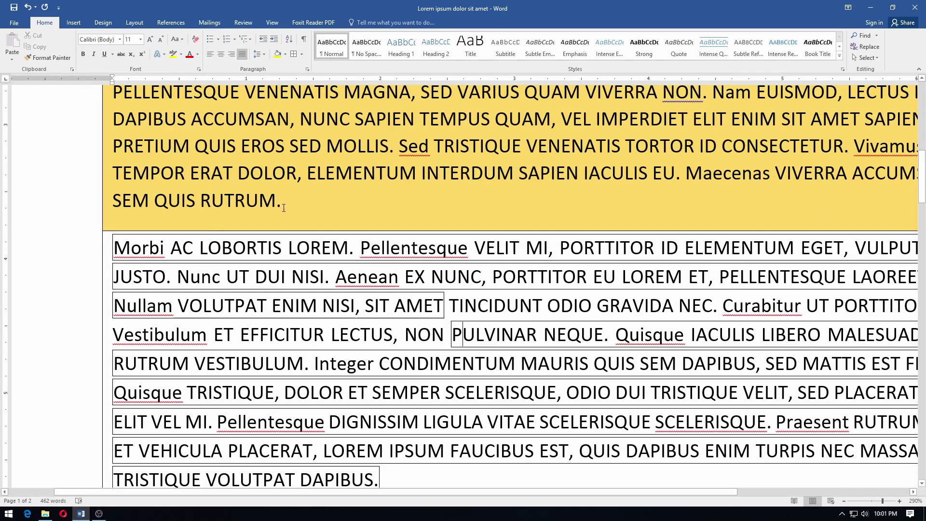
{"action": "scroll", "coordinate": [192, 321], "scroll_direction": "down", "scroll_amount": 4}
{"action": "scroll", "coordinate": [249, 184], "scroll_direction": "up", "scroll_amount": 2}
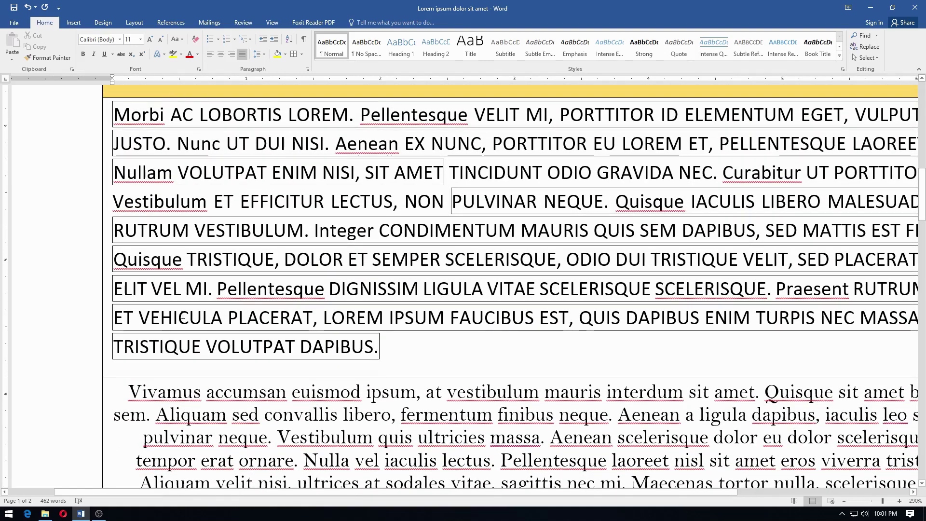
{"action": "scroll", "coordinate": [258, 379], "scroll_direction": "up", "scroll_amount": 3}
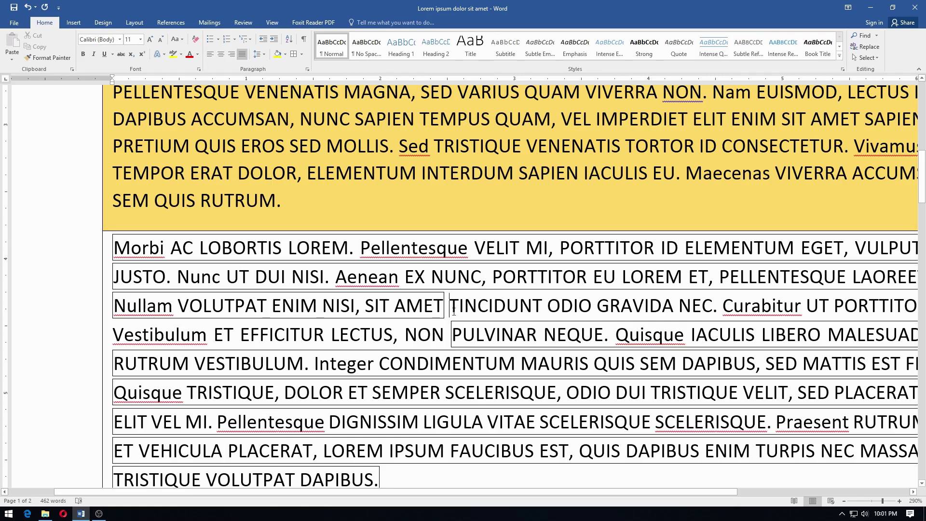
{"action": "left_click_drag", "start_coordinate": [450, 305], "coordinate": [448, 329]}
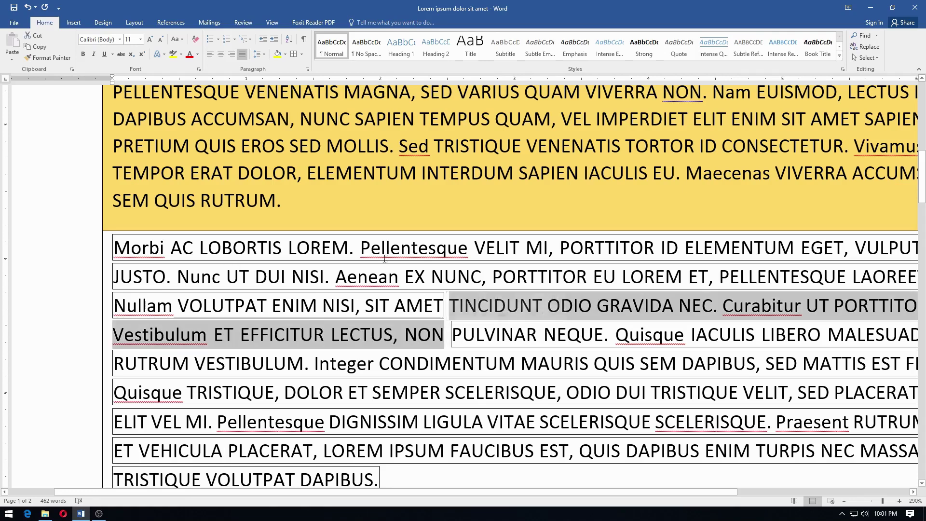
{"action": "left_click", "coordinate": [285, 55]}
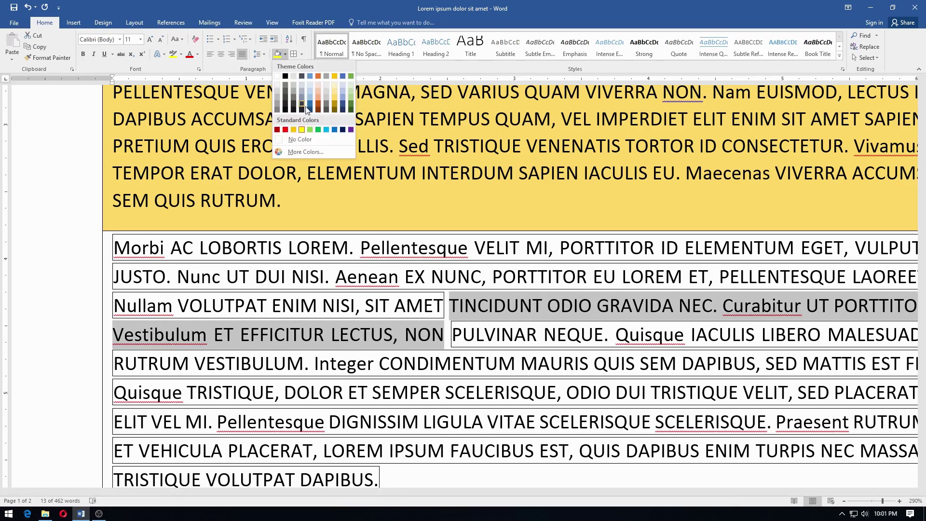
{"action": "left_click", "coordinate": [286, 130]}
{"action": "left_click", "coordinate": [488, 309]}
Step: Shade the bordered text from "Morbi" through "SIT AMET" in the third body paragraph with standard light green
{"action": "scroll", "coordinate": [489, 308], "scroll_direction": "down", "scroll_amount": 4}
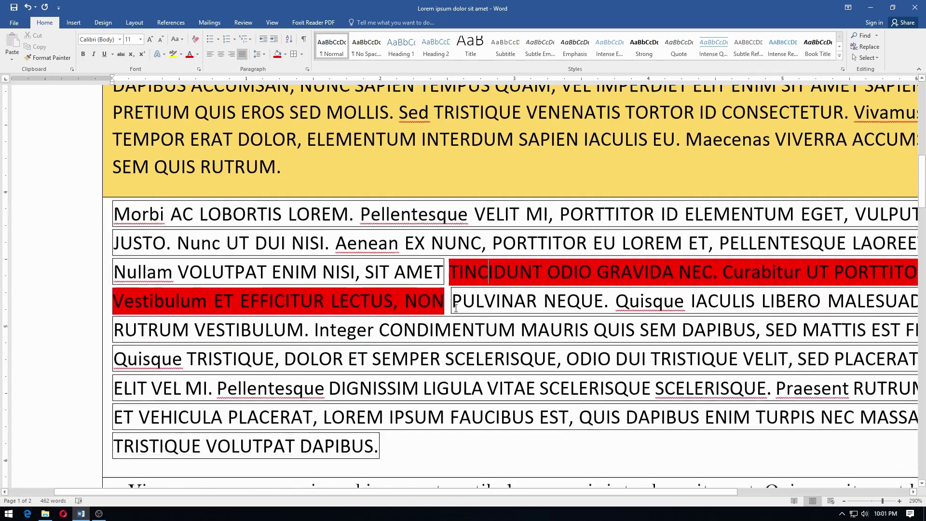
{"action": "scroll", "coordinate": [536, 249], "scroll_direction": "up", "scroll_amount": 4}
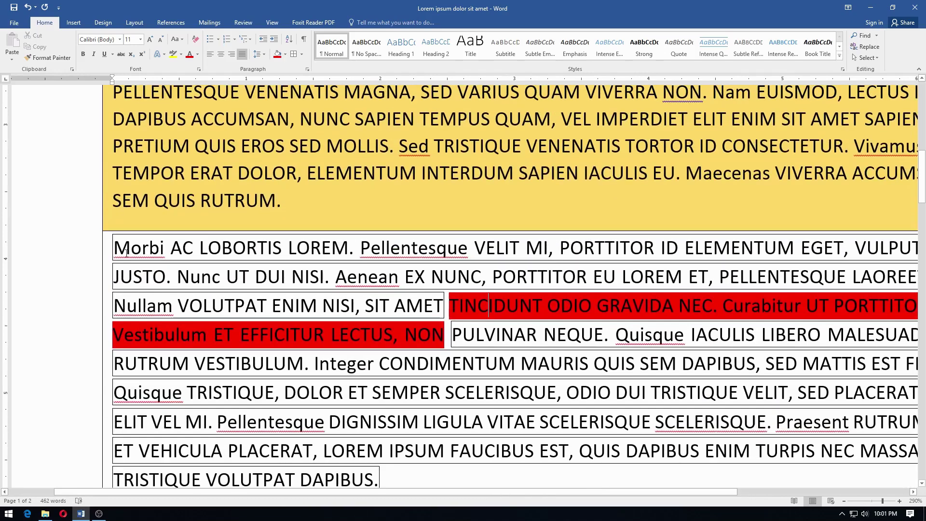
{"action": "left_click_drag", "start_coordinate": [114, 248], "coordinate": [436, 309]}
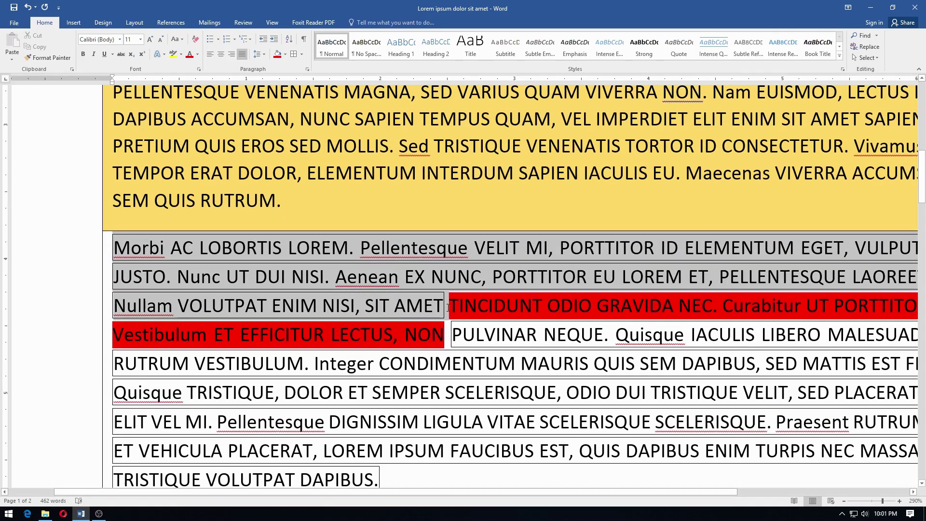
{"action": "left_click", "coordinate": [285, 54]}
{"action": "left_click", "coordinate": [312, 129]}
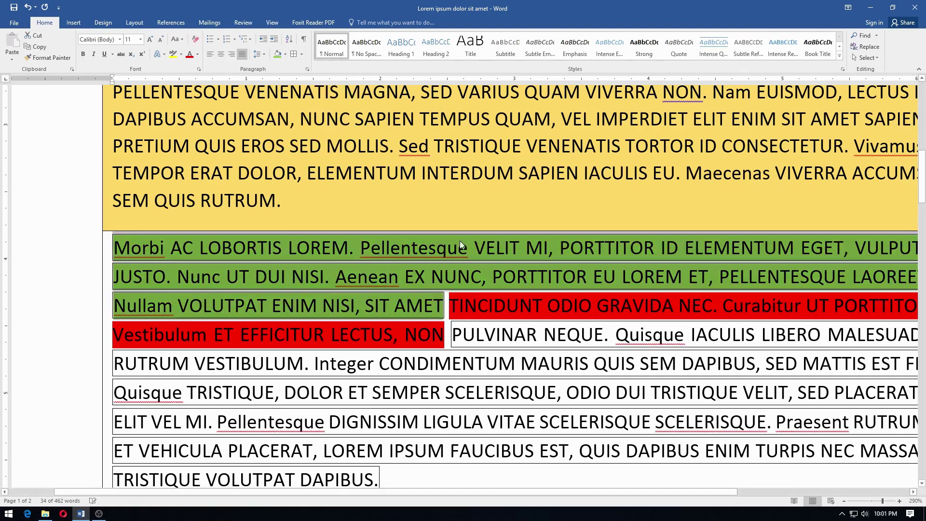
Step: Apply No Color shading with the cursor placed in the bordered word "PULVINAR" in the third body paragraph
{"action": "left_click", "coordinate": [515, 336]}
{"action": "scroll", "coordinate": [514, 336], "scroll_direction": "down", "scroll_amount": 3}
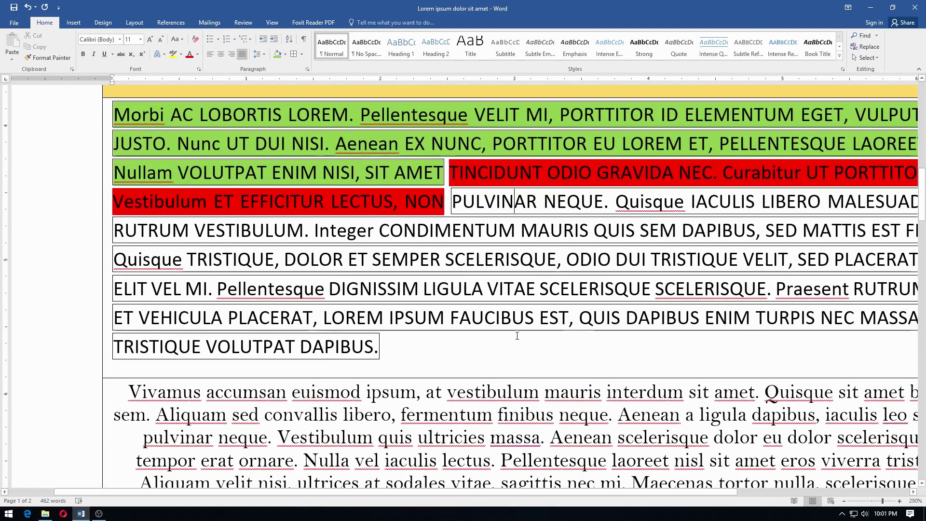
{"action": "scroll", "coordinate": [517, 335], "scroll_direction": "up", "scroll_amount": 2}
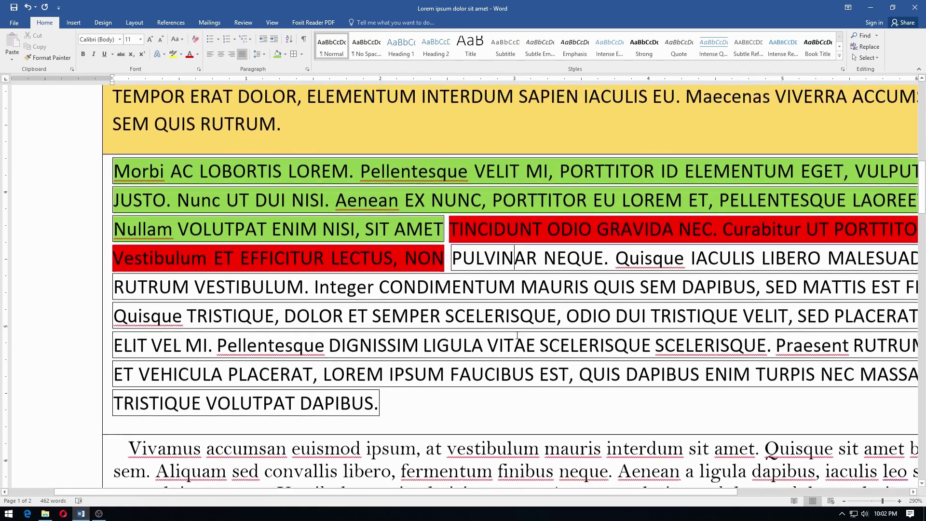
{"action": "left_click", "coordinate": [302, 54]}
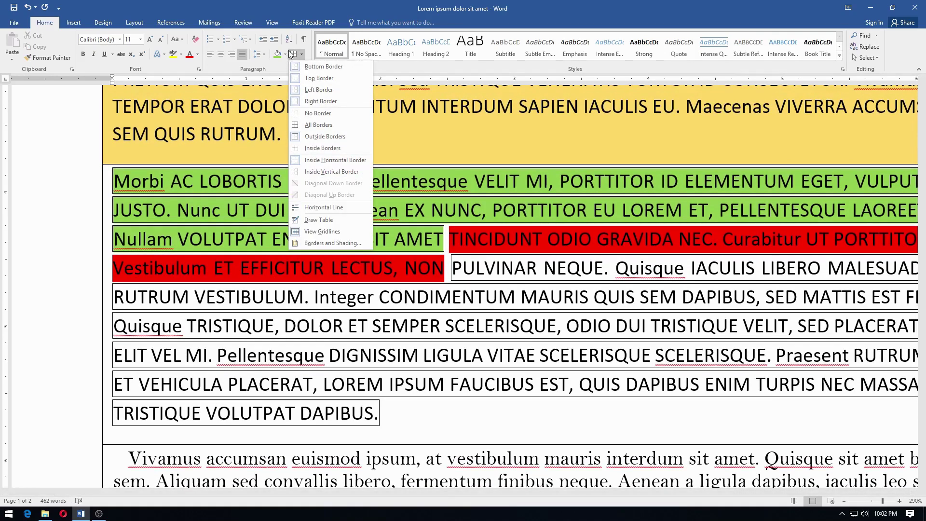
{"action": "left_click", "coordinate": [285, 54]}
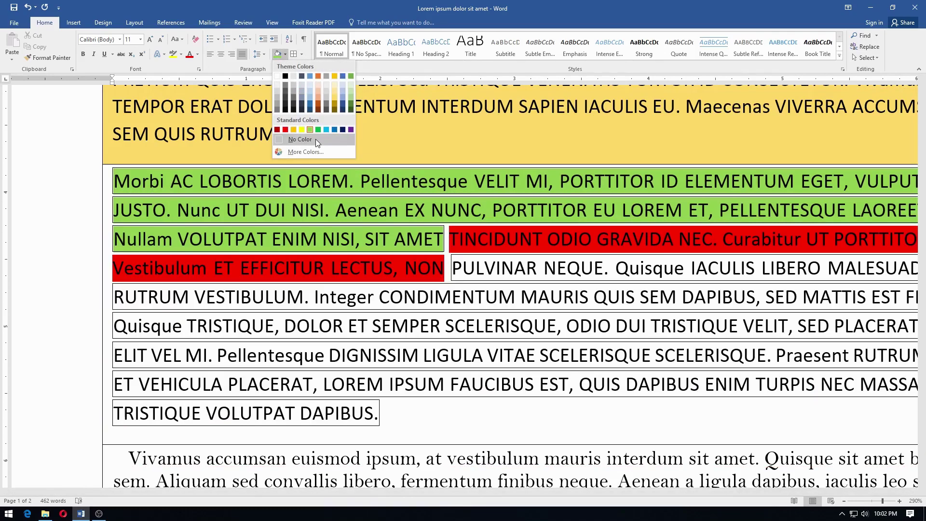
{"action": "left_click", "coordinate": [315, 139]}
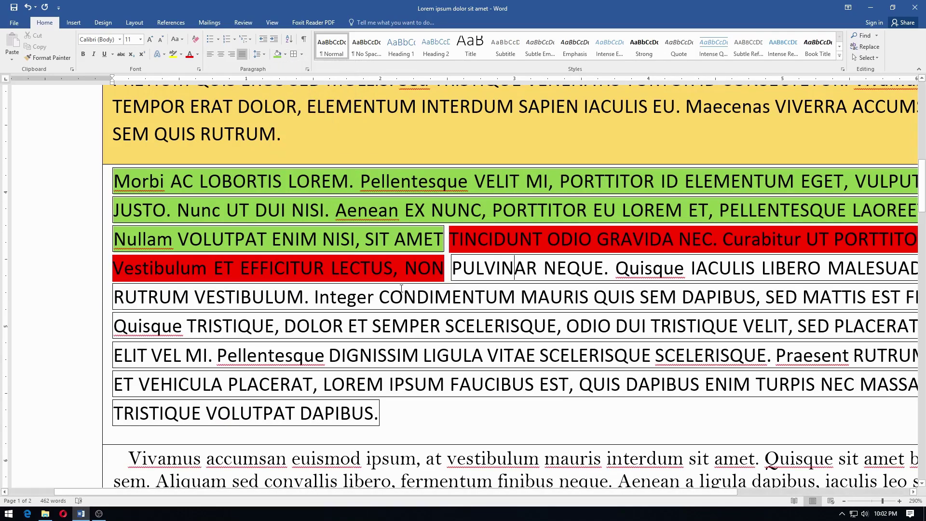
Step: Remove the blue shading from the first body paragraph by setting it to No Color
{"action": "scroll", "coordinate": [398, 249], "scroll_direction": "up", "scroll_amount": 5}
{"action": "scroll", "coordinate": [398, 249], "scroll_direction": "down", "scroll_amount": 3}
{"action": "scroll", "coordinate": [397, 249], "scroll_direction": "up", "scroll_amount": 3}
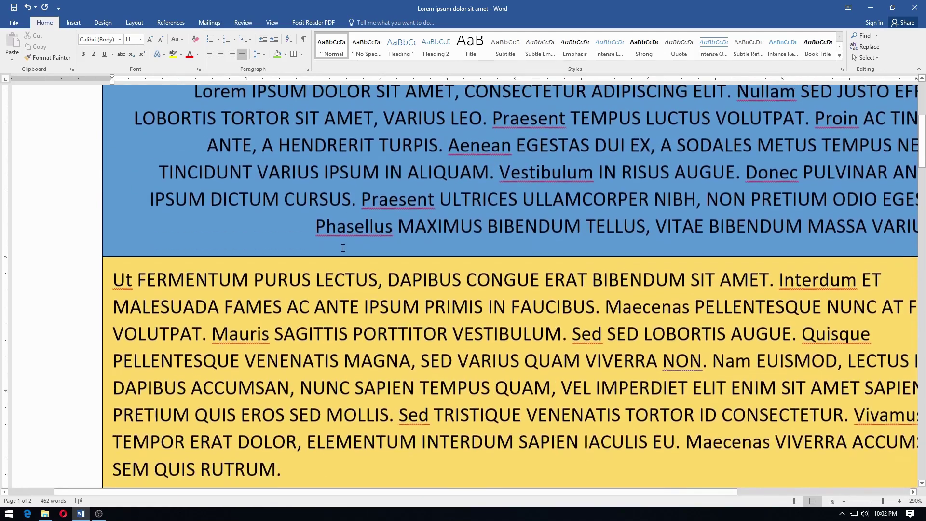
{"action": "scroll", "coordinate": [256, 166], "scroll_direction": "down", "scroll_amount": 5, "text": "ctrl"}
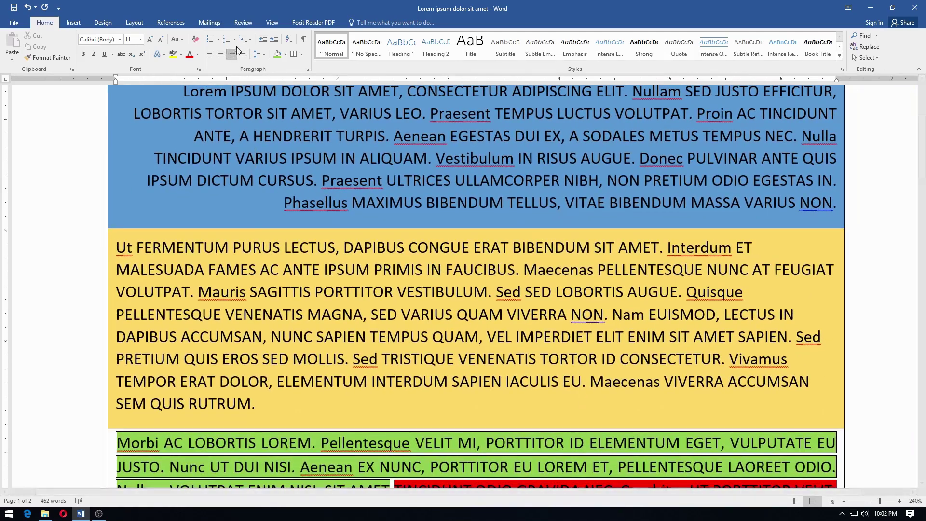
{"action": "left_click", "coordinate": [285, 53]}
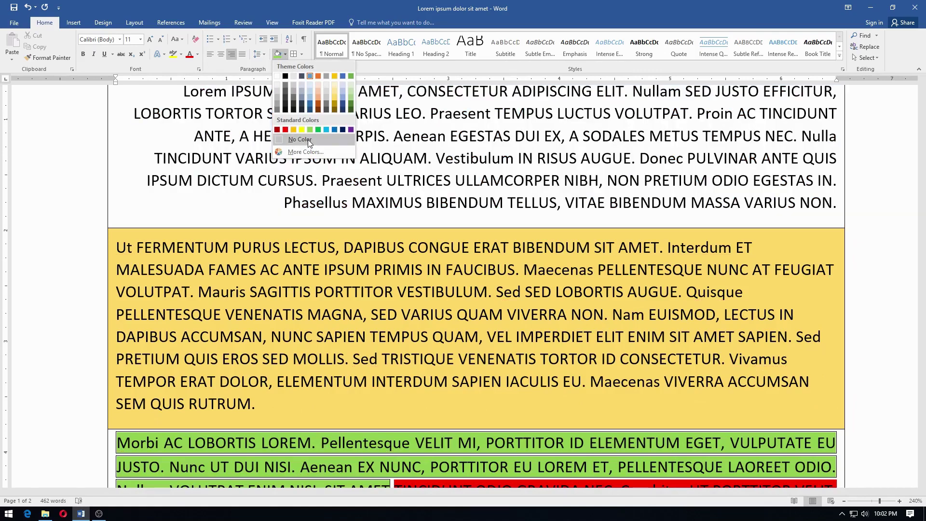
{"action": "left_click", "coordinate": [307, 140]}
Step: Open More Colors for the title's shading and sample several colors from the standard color palette
{"action": "scroll", "coordinate": [307, 139], "scroll_direction": "up", "scroll_amount": 4}
{"action": "left_click", "coordinate": [335, 217]}
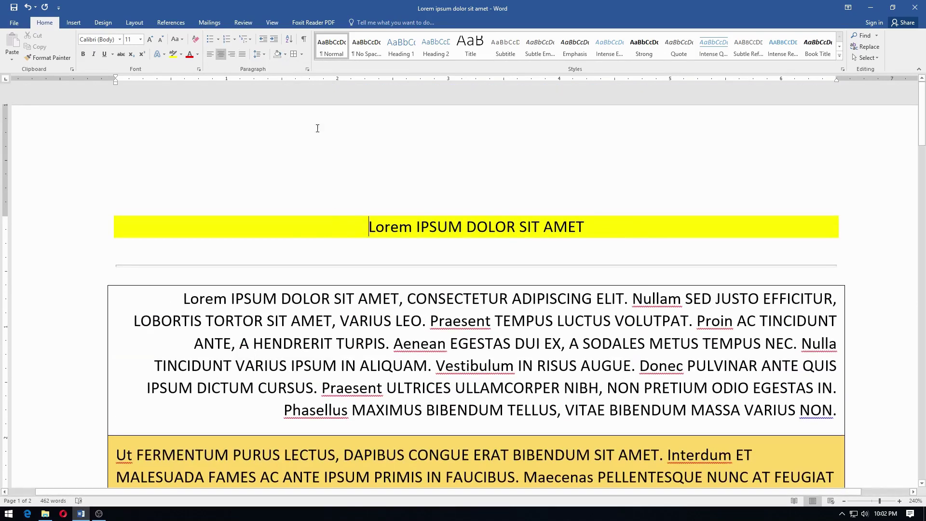
{"action": "left_click", "coordinate": [284, 53]}
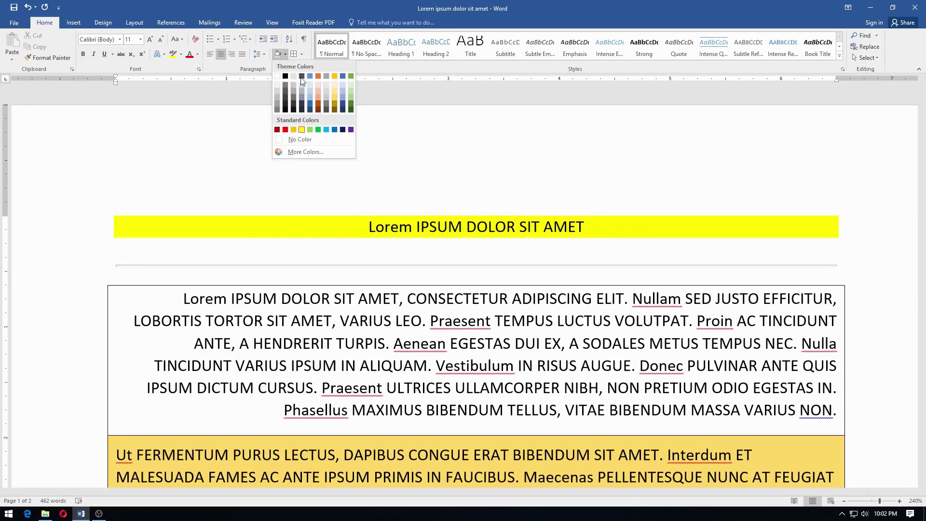
{"action": "left_click", "coordinate": [305, 151]}
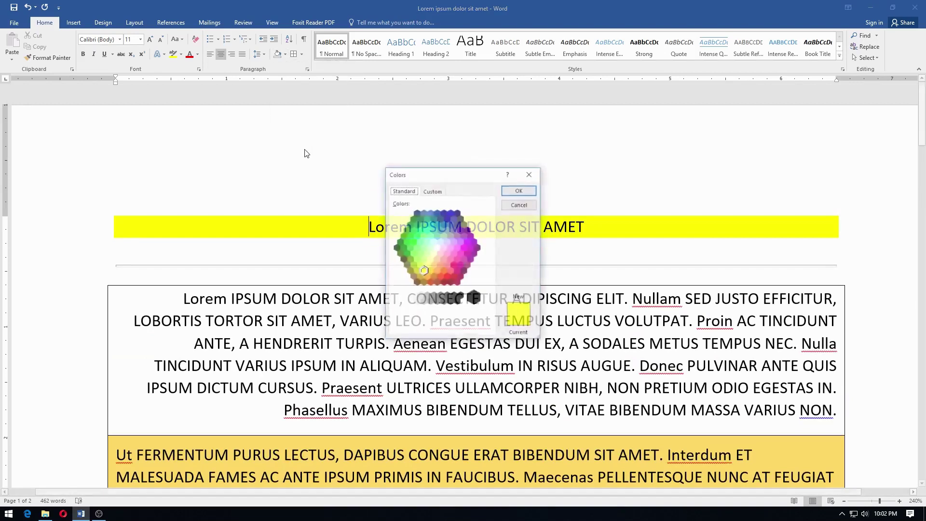
{"action": "left_click", "coordinate": [437, 224]}
{"action": "left_click", "coordinate": [444, 245]}
{"action": "left_click", "coordinate": [447, 218]}
{"action": "left_click", "coordinate": [419, 276]}
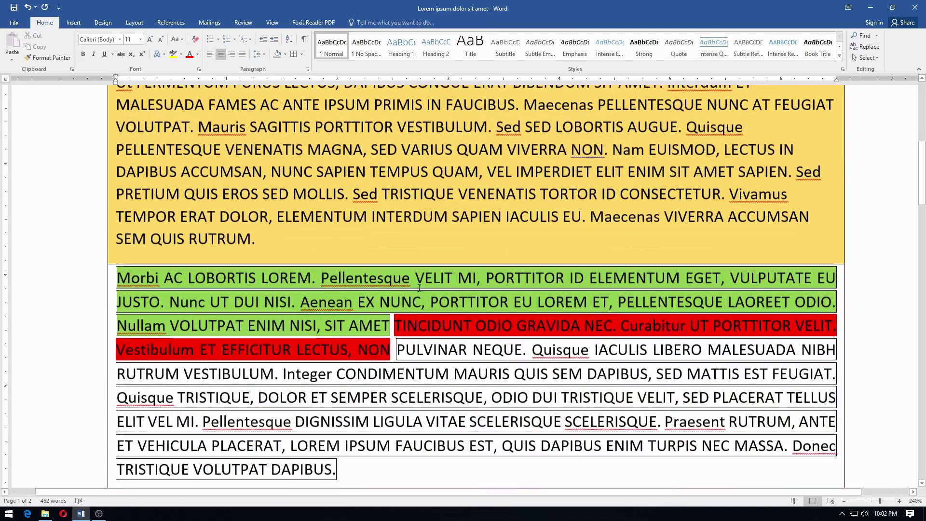
Step: Look over the Borders and Shading dialog for the title paragraph, then cancel it
{"action": "scroll", "coordinate": [409, 251], "scroll_direction": "down", "scroll_amount": 1}
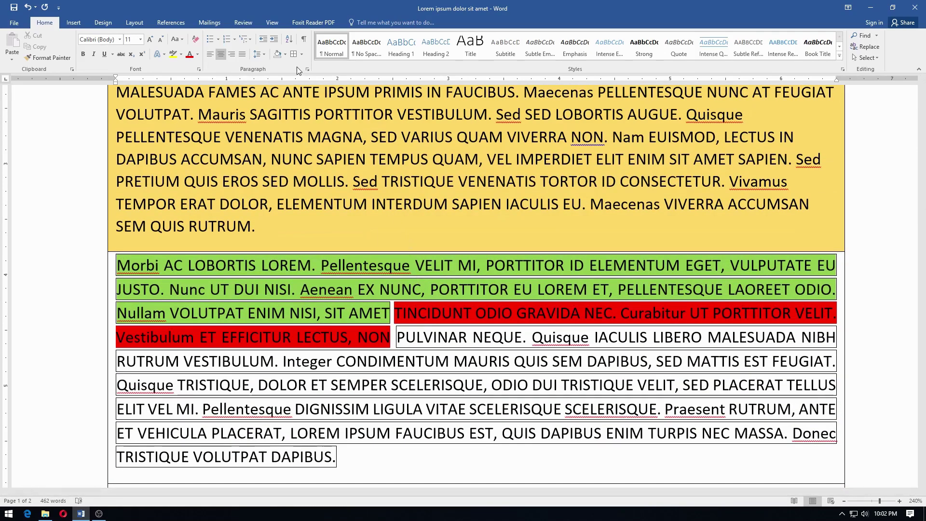
{"action": "left_click", "coordinate": [302, 56]}
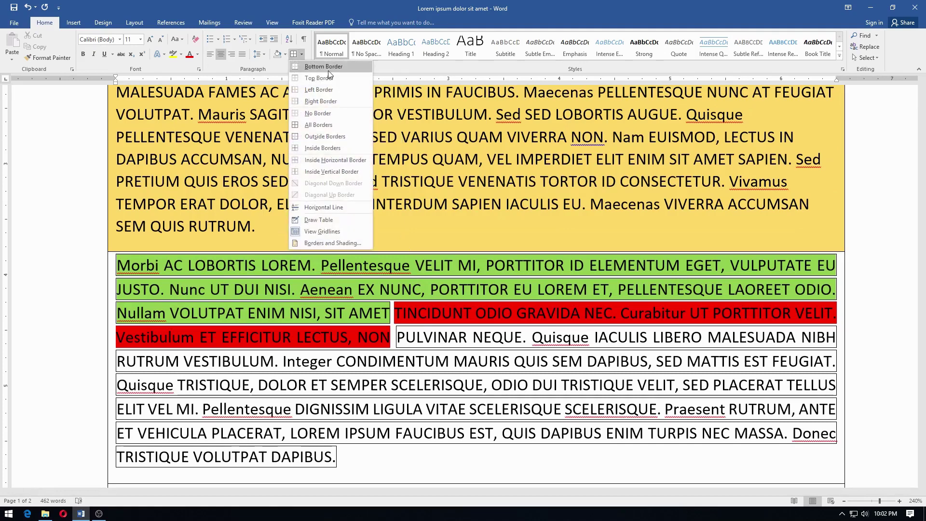
{"action": "left_click", "coordinate": [357, 244]}
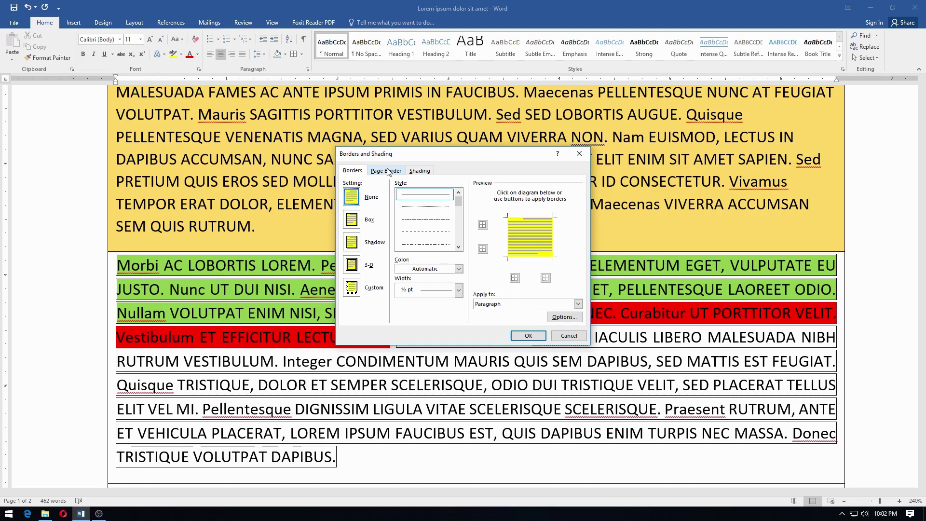
{"action": "left_click", "coordinate": [569, 336]}
Step: Use Draw Table to draw a single-cell table about 6.43" wide and 0.75" high below the existing table on page 2
{"action": "scroll", "coordinate": [482, 289], "scroll_direction": "up", "scroll_amount": 6}
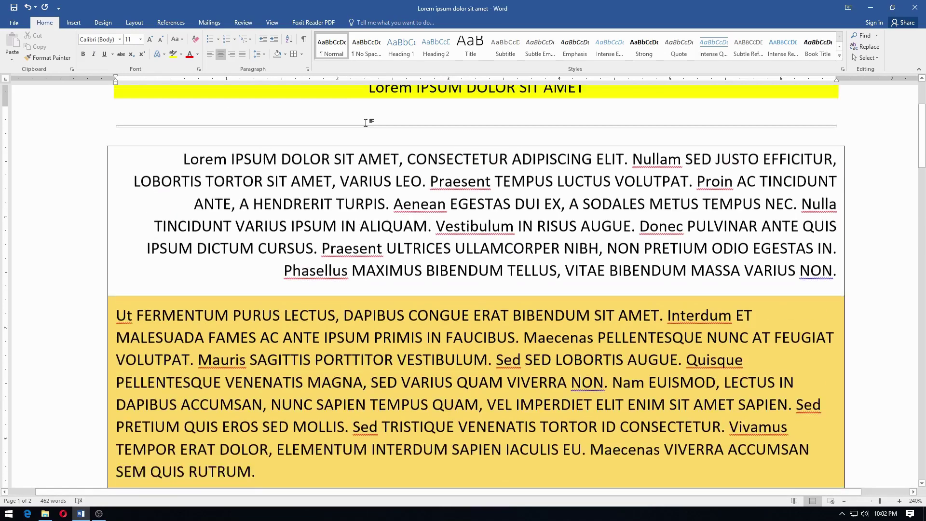
{"action": "left_click", "coordinate": [301, 53]}
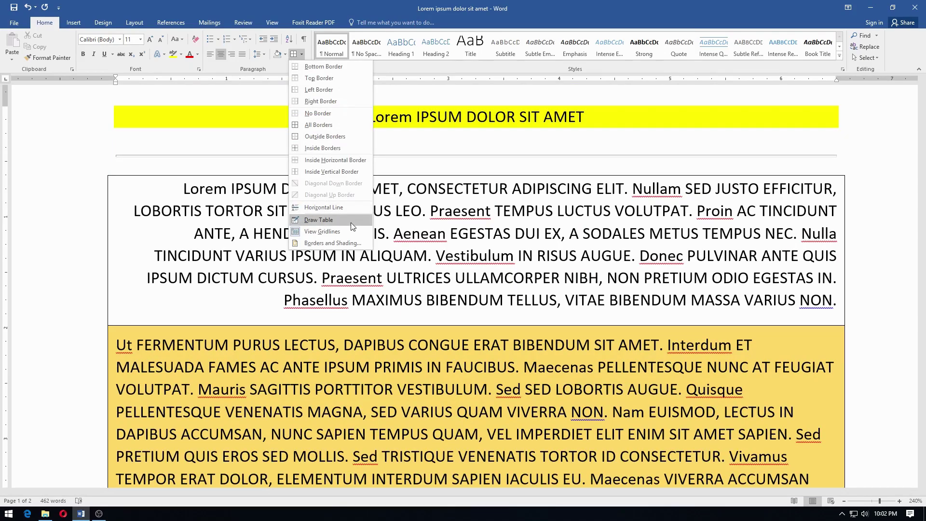
{"action": "scroll", "coordinate": [431, 292], "scroll_direction": "down", "scroll_amount": 10}
{"action": "scroll", "coordinate": [431, 291], "scroll_direction": "down", "scroll_amount": 9}
{"action": "scroll", "coordinate": [296, 219], "scroll_direction": "up", "scroll_amount": 1}
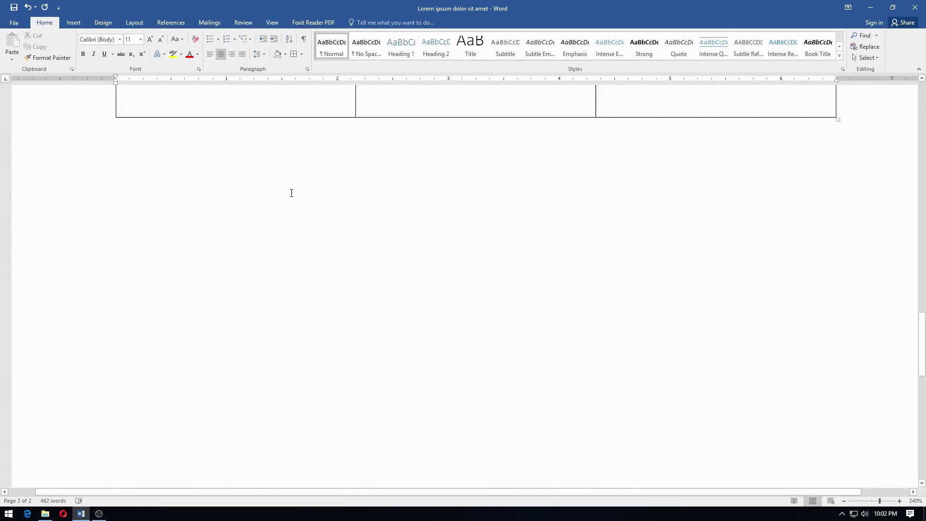
{"action": "scroll", "coordinate": [291, 192], "scroll_direction": "up", "scroll_amount": 3}
{"action": "scroll", "coordinate": [291, 190], "scroll_direction": "down", "scroll_amount": 3, "text": "ctrl"}
{"action": "scroll", "coordinate": [281, 335], "scroll_direction": "down", "scroll_amount": 3}
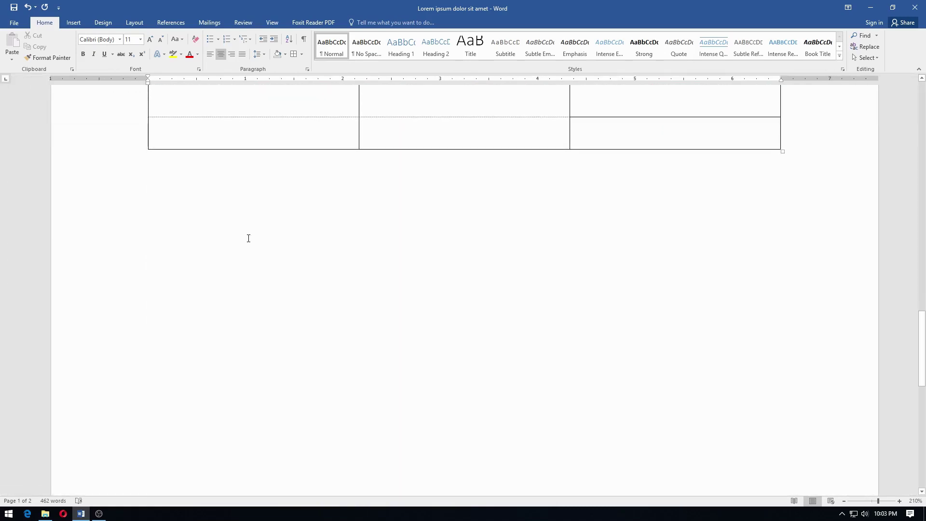
{"action": "left_click", "coordinate": [302, 54]}
{"action": "left_click", "coordinate": [322, 221]}
{"action": "left_click_drag", "start_coordinate": [758, 245], "coordinate": [776, 240]}
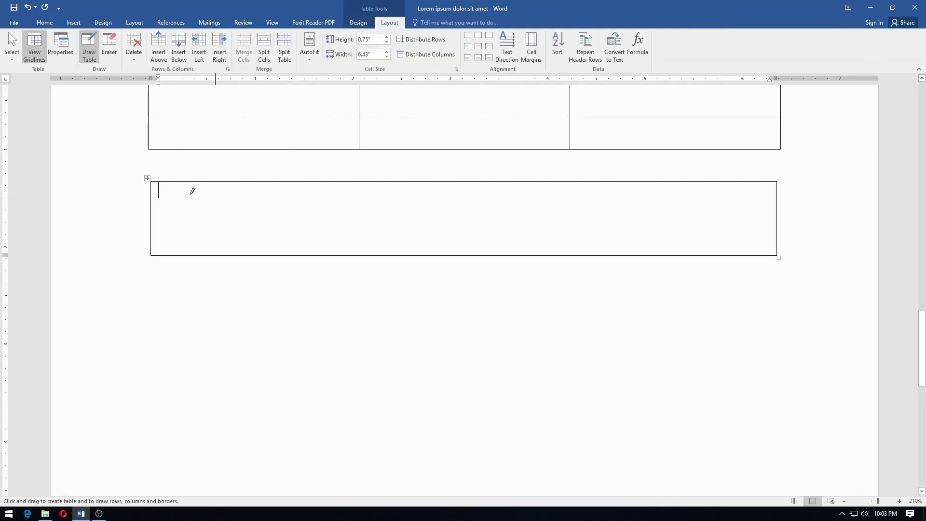
{"action": "right_click", "coordinate": [263, 224]}
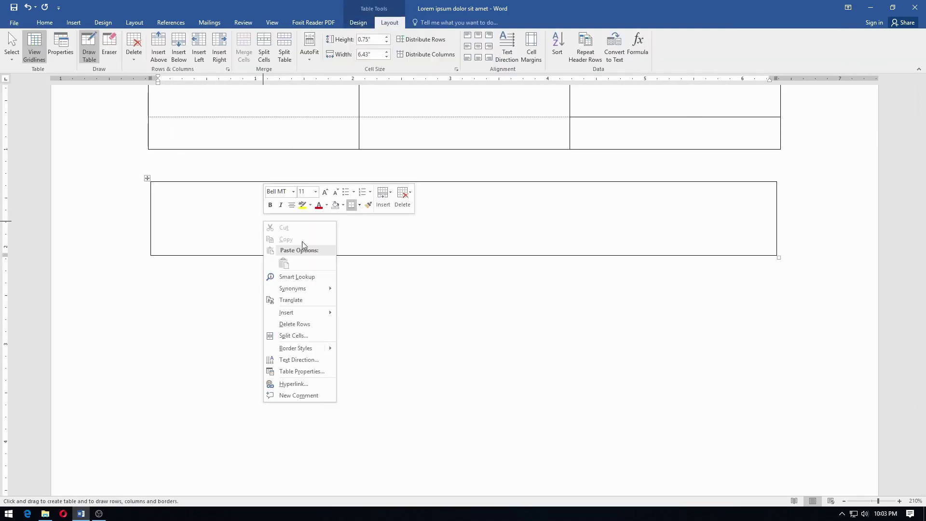
{"action": "left_click", "coordinate": [417, 285]}
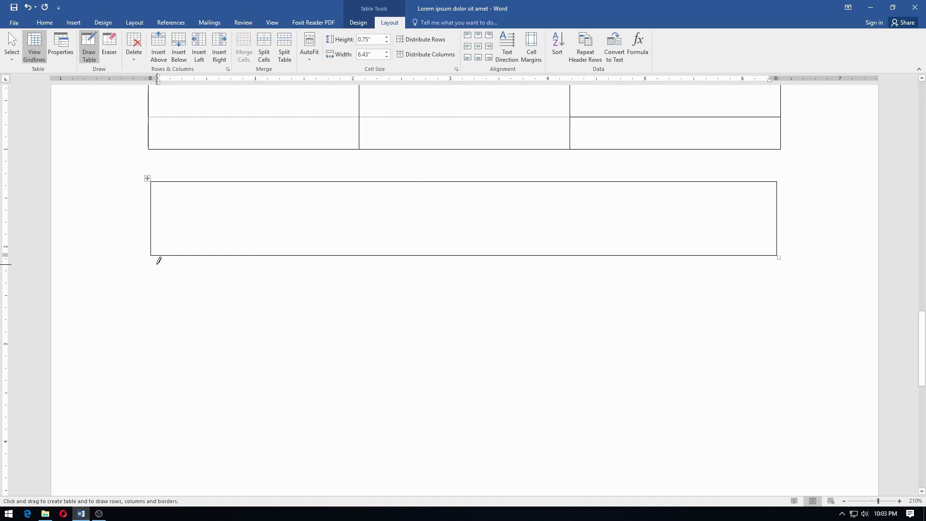
Step: Add two rows beneath the newly drawn cell with Draw Table and trace their dotted edges as solid borders
{"action": "mouse_move", "coordinate": [153, 253]}
{"action": "left_mouse_down"}
{"action": "mouse_move", "coordinate": [424, 283]}
{"action": "mouse_move", "coordinate": [753, 349]}
{"action": "mouse_move", "coordinate": [782, 328]}
{"action": "left_mouse_up"}
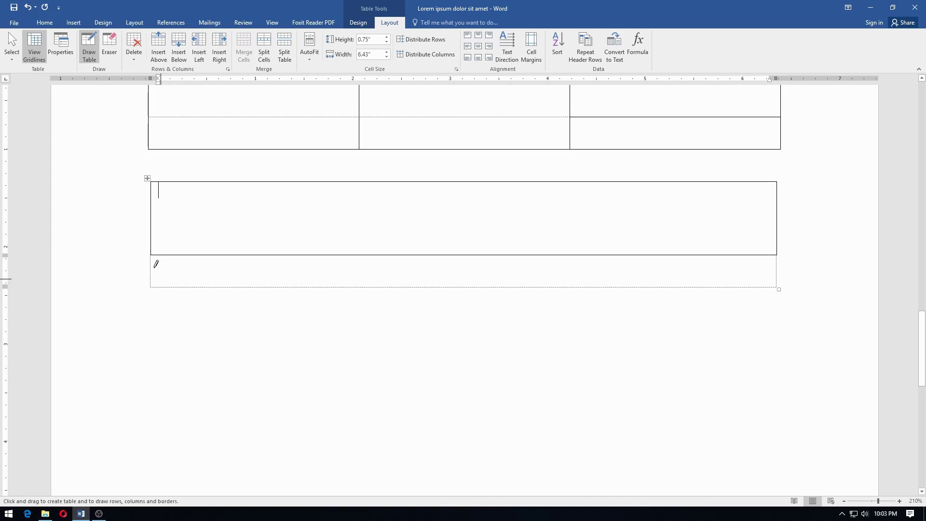
{"action": "mouse_move", "coordinate": [152, 251]}
{"action": "left_mouse_down"}
{"action": "mouse_move", "coordinate": [172, 285]}
{"action": "mouse_move", "coordinate": [192, 273]}
{"action": "mouse_move", "coordinate": [149, 275]}
{"action": "mouse_move", "coordinate": [154, 283]}
{"action": "mouse_move", "coordinate": [473, 289]}
{"action": "mouse_move", "coordinate": [731, 277]}
{"action": "mouse_move", "coordinate": [779, 288]}
{"action": "mouse_move", "coordinate": [777, 256]}
{"action": "left_mouse_up"}
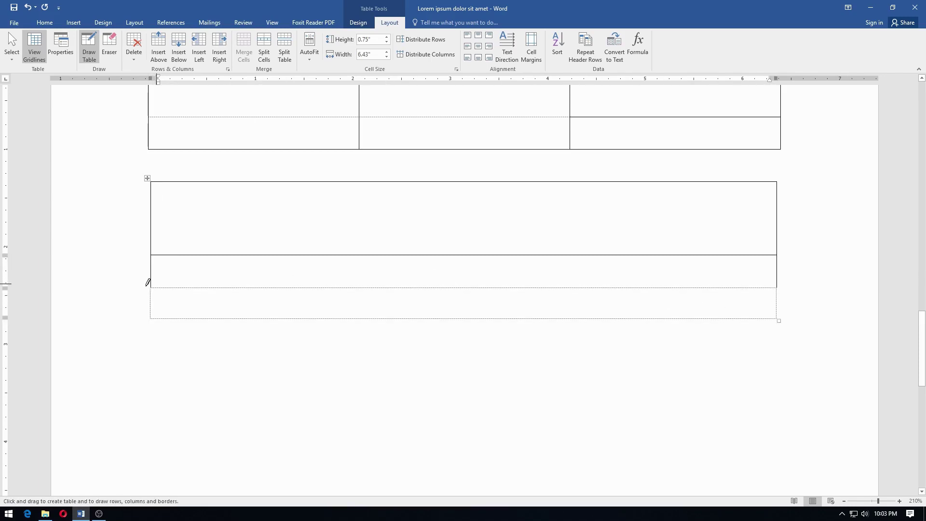
{"action": "left_click_drag", "start_coordinate": [152, 283], "coordinate": [750, 282]}
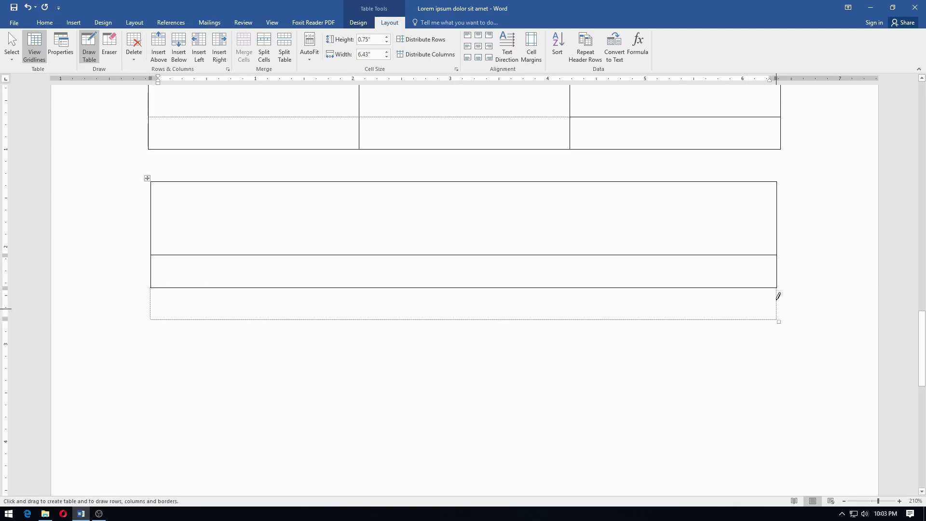
{"action": "left_click_drag", "start_coordinate": [777, 316], "coordinate": [177, 314]}
{"action": "scroll", "coordinate": [155, 296], "scroll_direction": "up", "scroll_amount": 13, "text": "ctrl"}
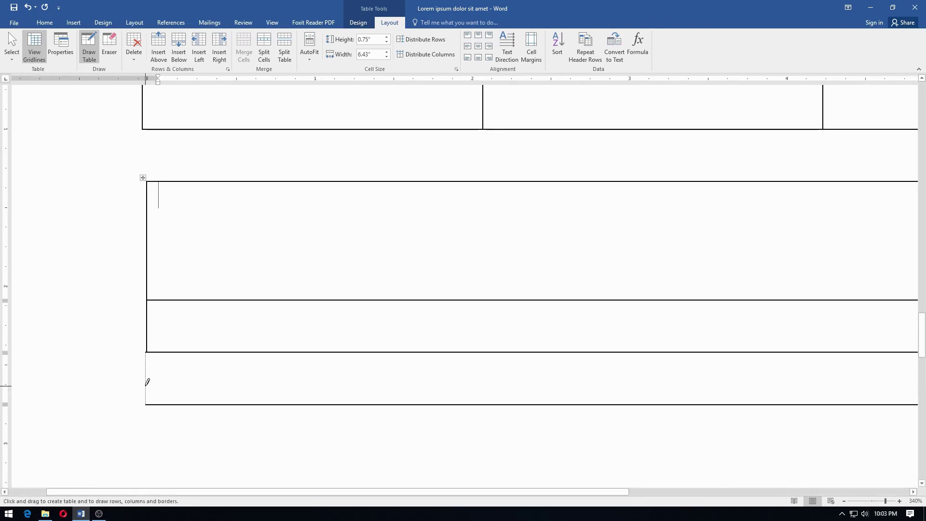
{"action": "left_click_drag", "start_coordinate": [148, 364], "coordinate": [147, 363]}
{"action": "scroll", "coordinate": [290, 345], "scroll_direction": "down", "scroll_amount": 3}
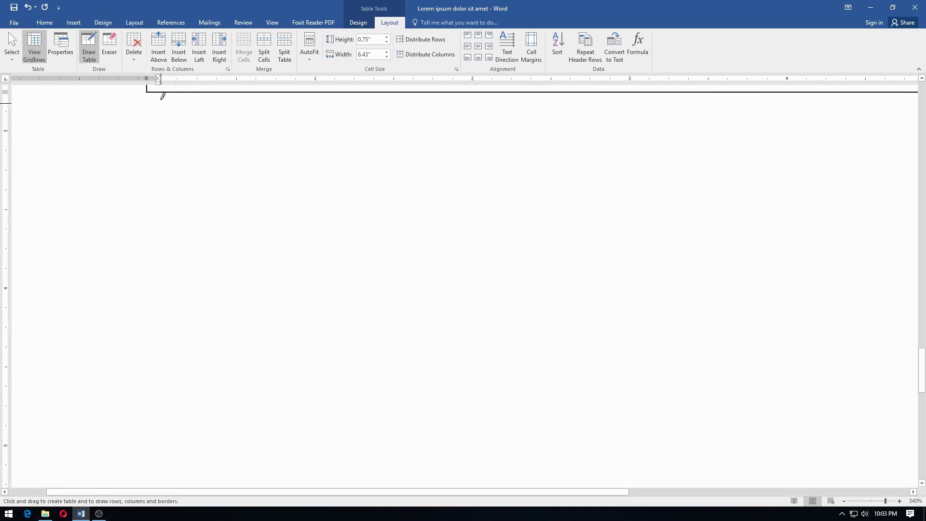
Step: Split the drawn table's tall top row in two with a full-width horizontal line, making the upper part about 0.38" high
{"action": "scroll", "coordinate": [273, 153], "scroll_direction": "down", "scroll_amount": 12, "text": "ctrl"}
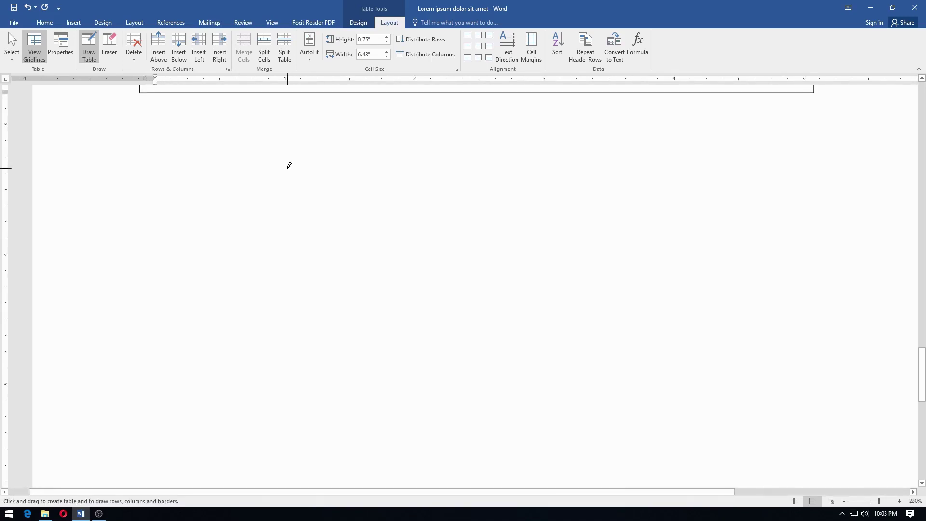
{"action": "scroll", "coordinate": [256, 151], "scroll_direction": "up", "scroll_amount": 5}
{"action": "scroll", "coordinate": [137, 172], "scroll_direction": "down", "scroll_amount": 2}
{"action": "left_click_drag", "start_coordinate": [166, 140], "coordinate": [461, 145]}
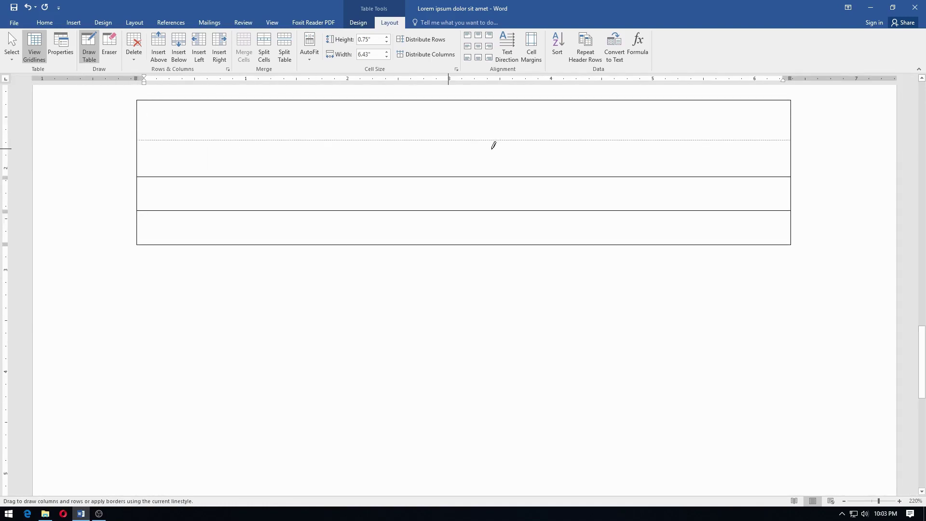
{"action": "left_click_drag", "start_coordinate": [777, 136], "coordinate": [778, 137]}
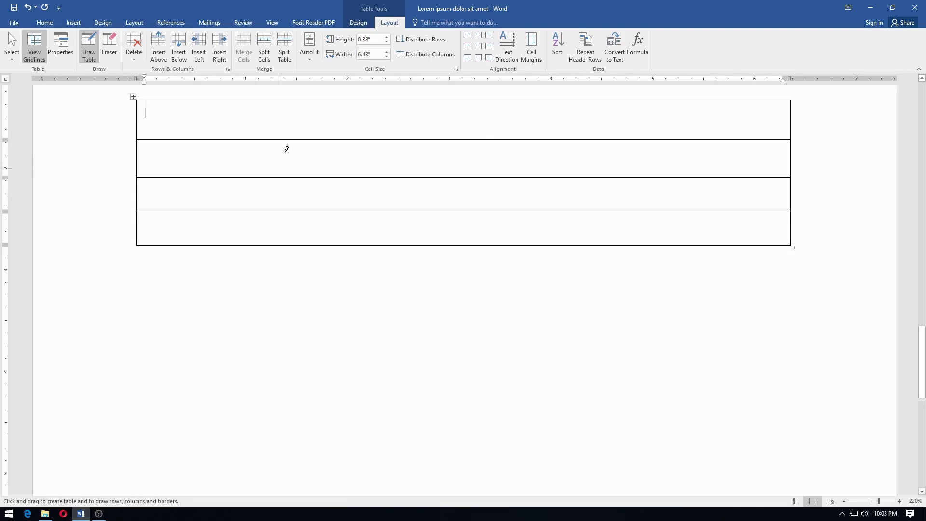
Step: Draw six vertical lines through all four rows to divide the new table into seven columns
{"action": "left_click_drag", "start_coordinate": [310, 100], "coordinate": [314, 227]}
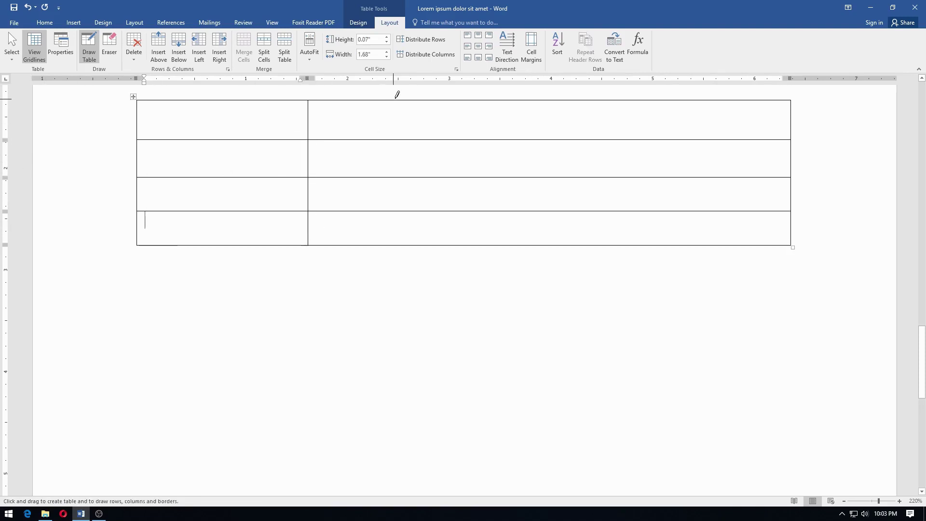
{"action": "left_click_drag", "start_coordinate": [400, 99], "coordinate": [408, 232]}
{"action": "left_click_drag", "start_coordinate": [508, 97], "coordinate": [516, 241]}
{"action": "left_click_drag", "start_coordinate": [596, 97], "coordinate": [603, 248]}
{"action": "key", "text": "ctrl+z"}
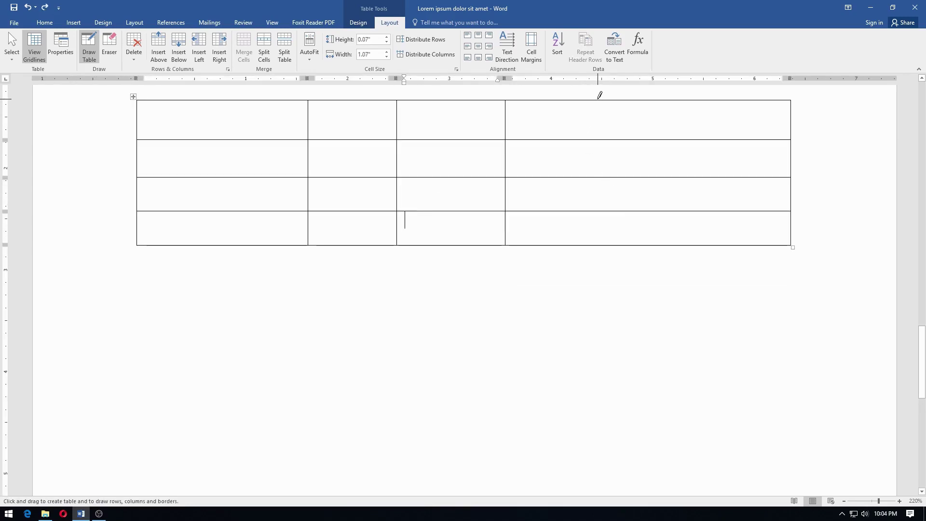
{"action": "left_click_drag", "start_coordinate": [598, 97], "coordinate": [608, 222]}
{"action": "left_click_drag", "start_coordinate": [670, 96], "coordinate": [669, 243]}
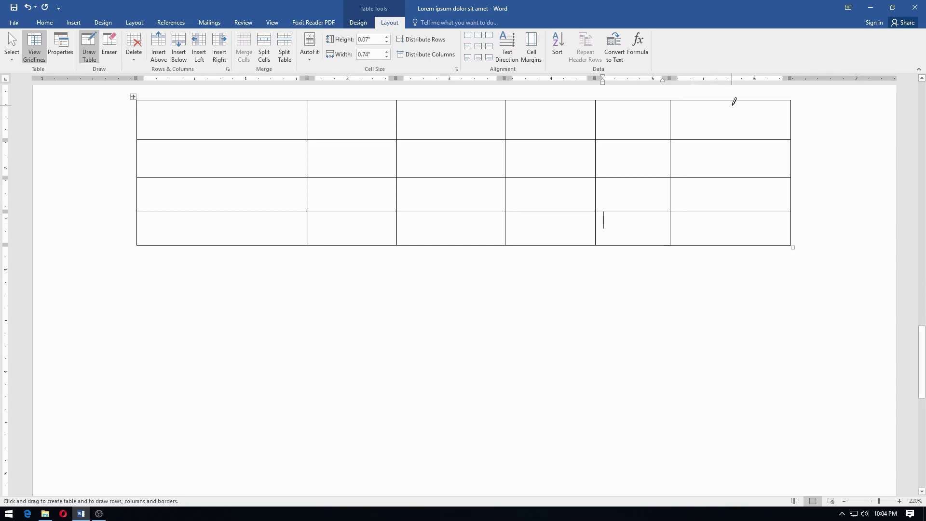
{"action": "left_click_drag", "start_coordinate": [735, 98], "coordinate": [738, 213]}
Step: Leave table drawing mode and shade the entire first row of the new table with a light blue theme color
{"action": "left_click", "coordinate": [36, 23]}
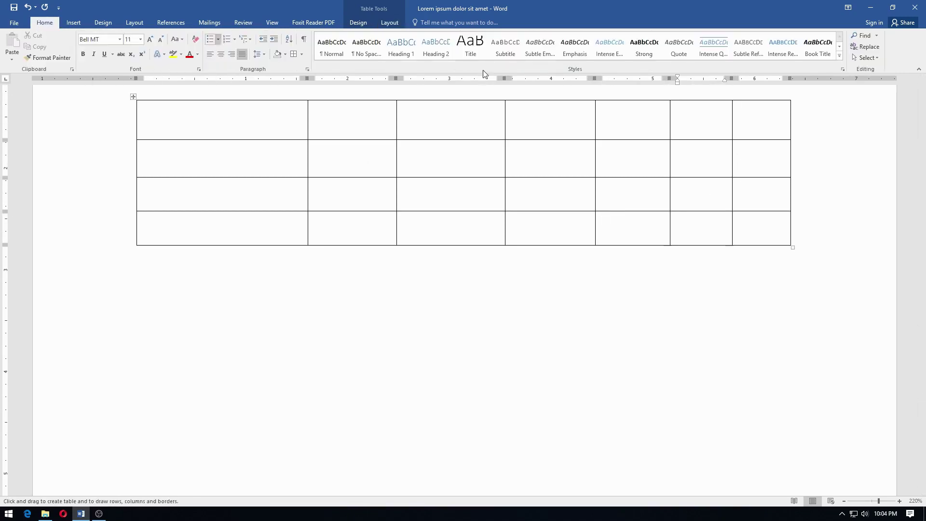
{"action": "left_click", "coordinate": [285, 54]}
{"action": "left_click", "coordinate": [231, 92]}
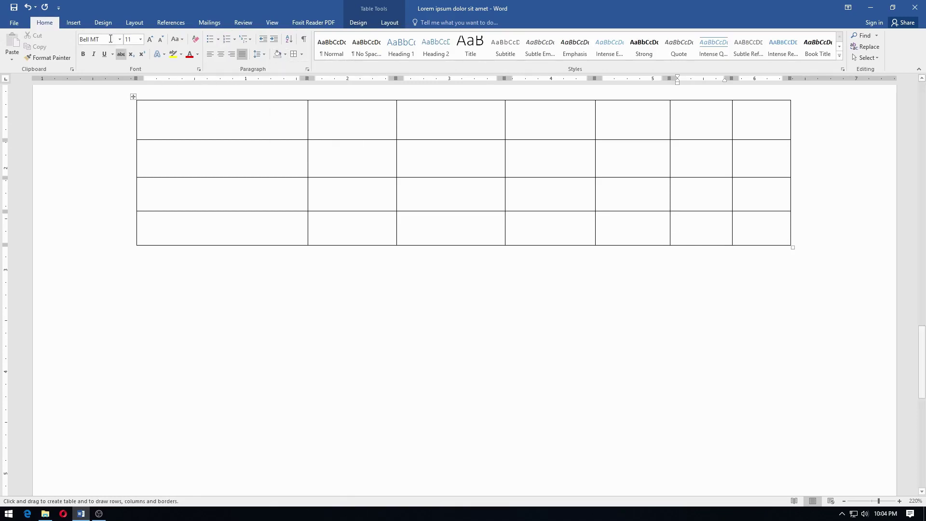
{"action": "key", "text": "Escape"}
{"action": "left_click_drag", "start_coordinate": [230, 120], "coordinate": [733, 114]}
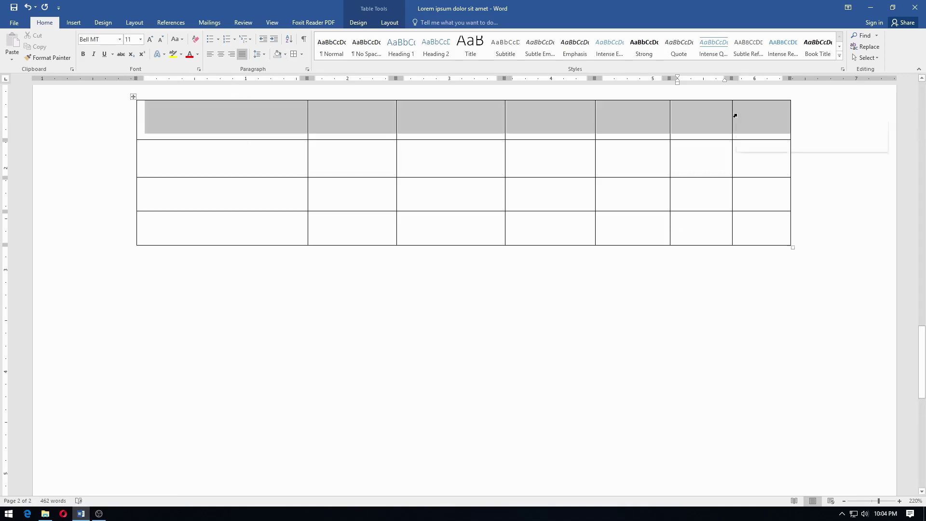
{"action": "left_click", "coordinate": [285, 53]}
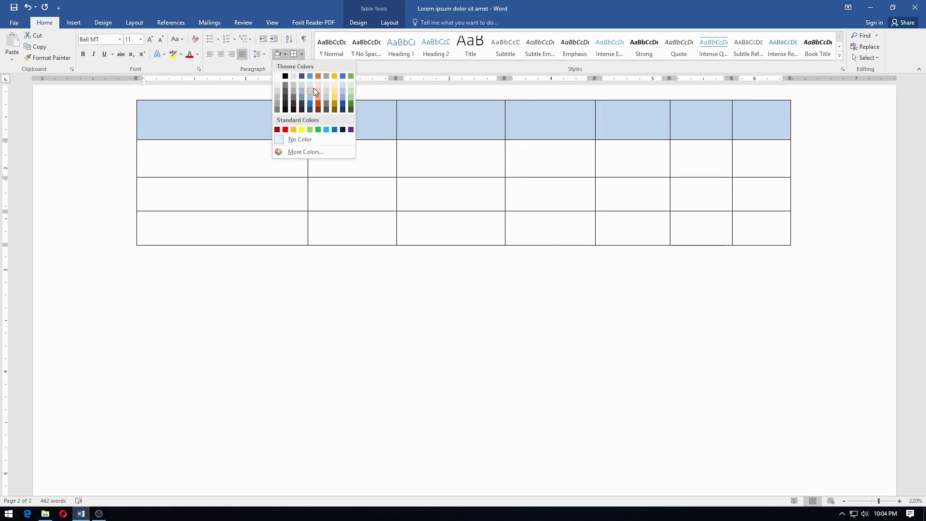
{"action": "left_click", "coordinate": [313, 91]}
{"action": "left_click", "coordinate": [357, 178]}
{"action": "scroll", "coordinate": [358, 178], "scroll_direction": "up", "scroll_amount": 5}
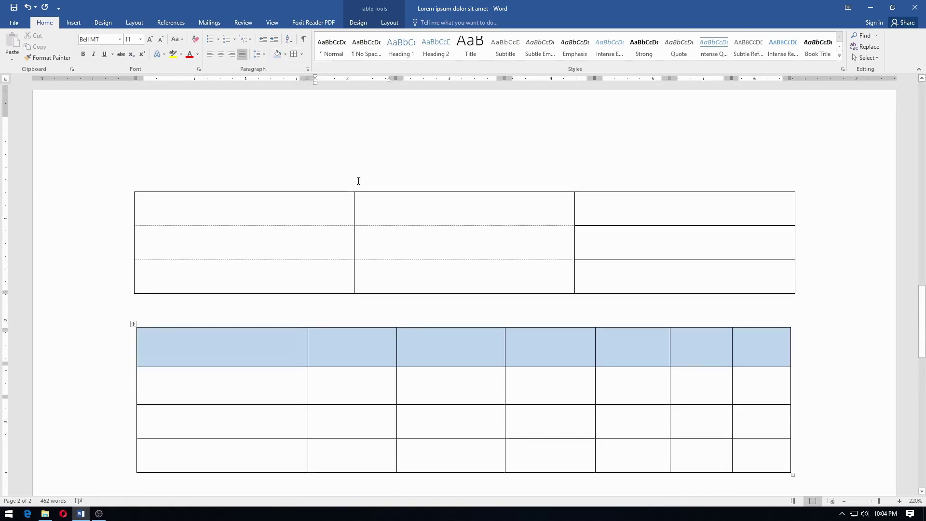
{"action": "scroll", "coordinate": [355, 181], "scroll_direction": "down", "scroll_amount": 3}
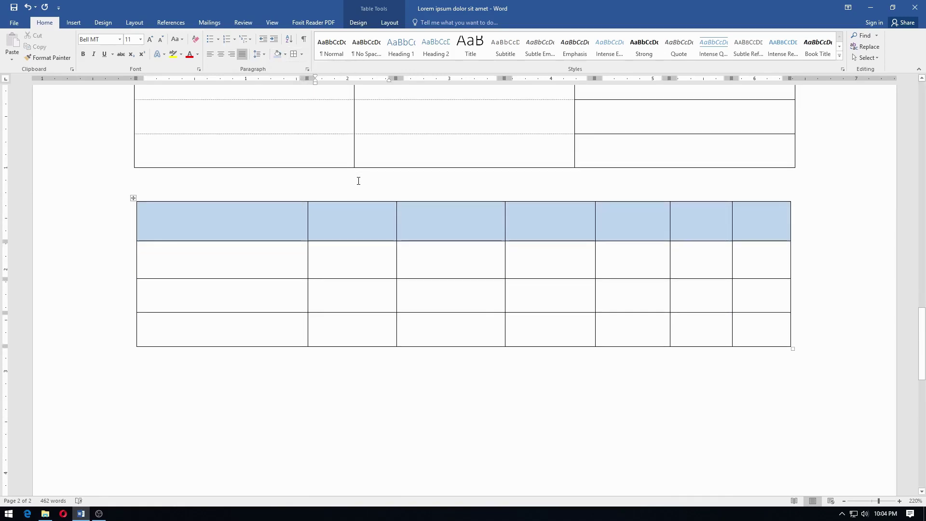